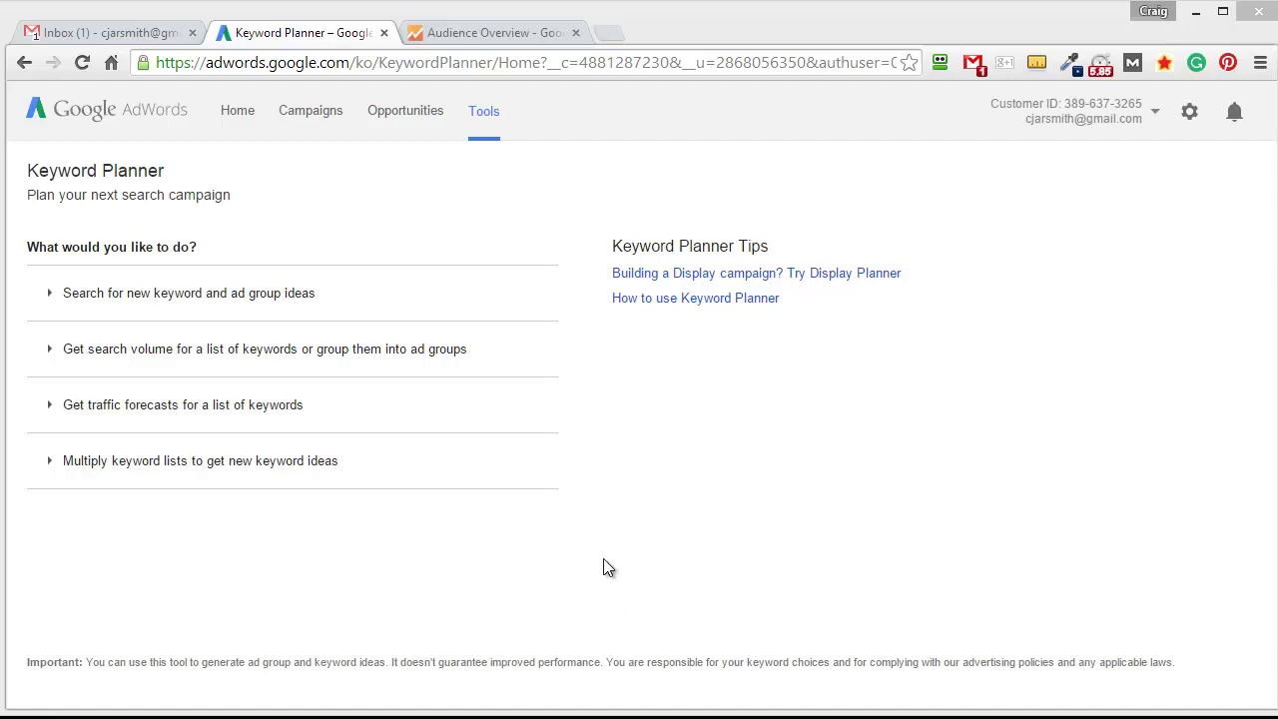
# Switch to the Audience Overview tab to bring up Keyword Researcher's keyword ideas for 'camera'.
pyautogui.click(445, 32)
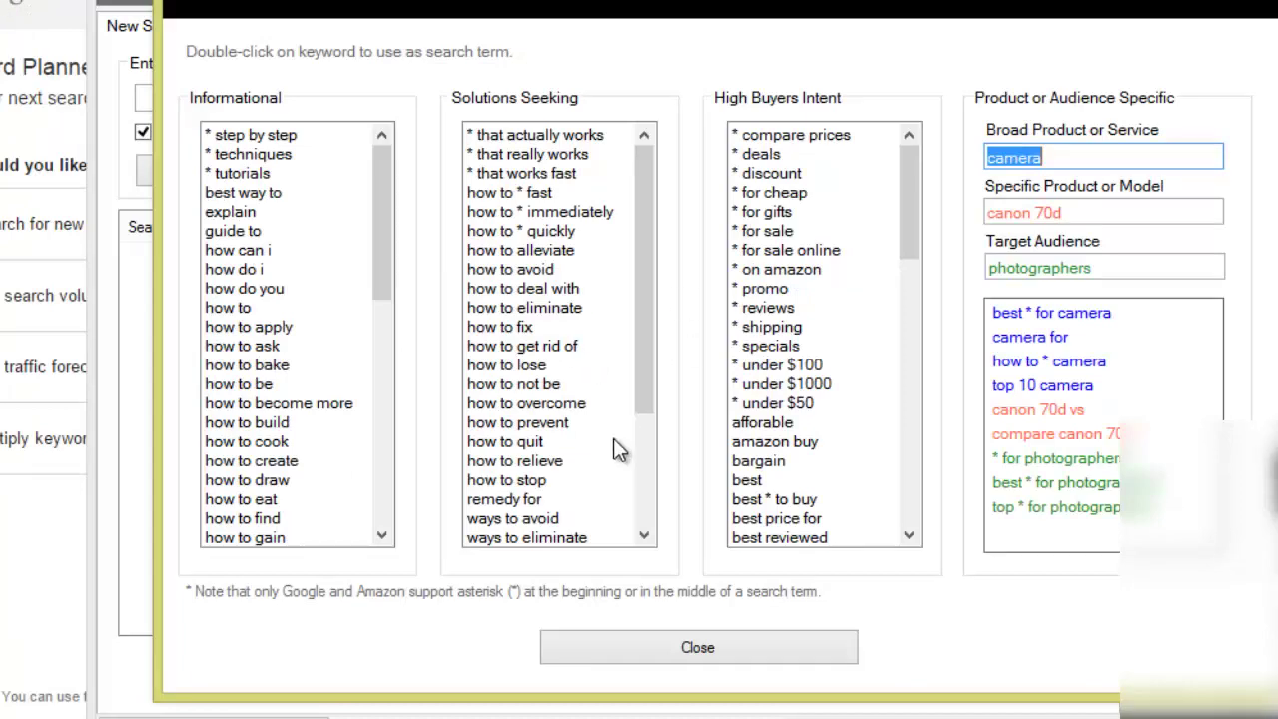
# Close the Ideas dialog and enter 'bounce rate' as the new search term.
pyautogui.click(694, 647)
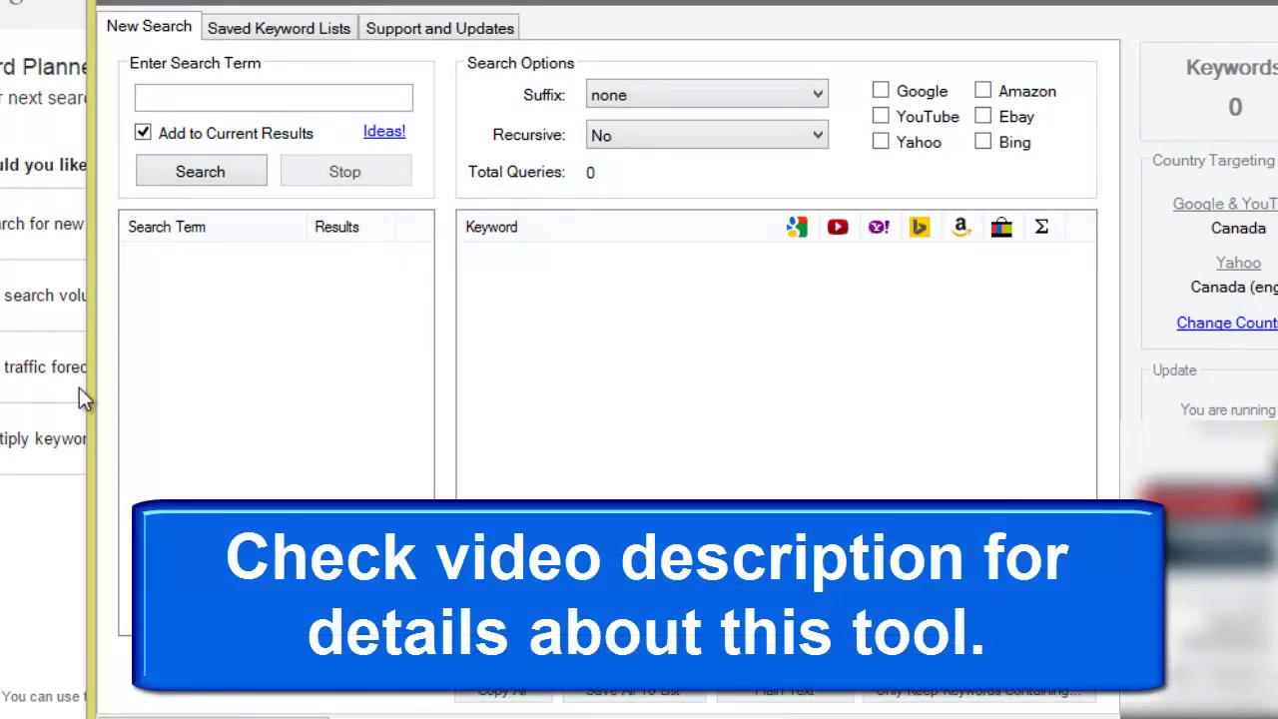
pyautogui.click(267, 392)
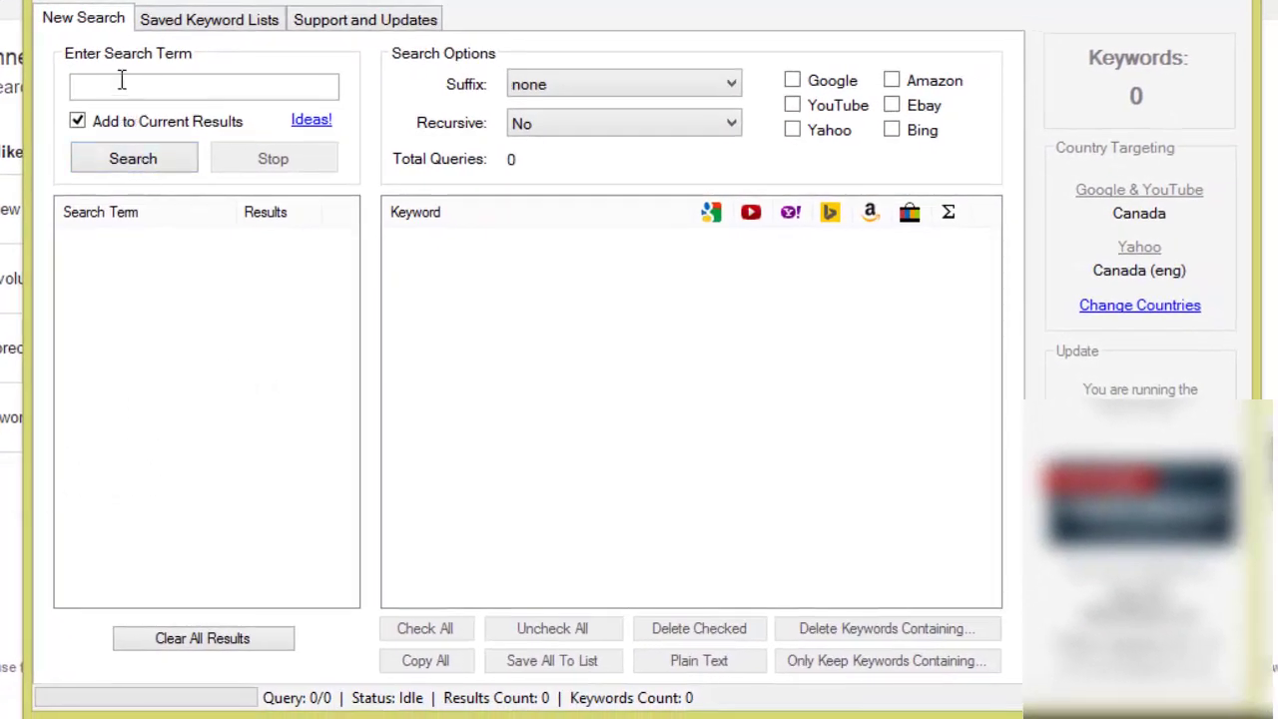
pyautogui.click(121, 80)
pyautogui.write('bounc')
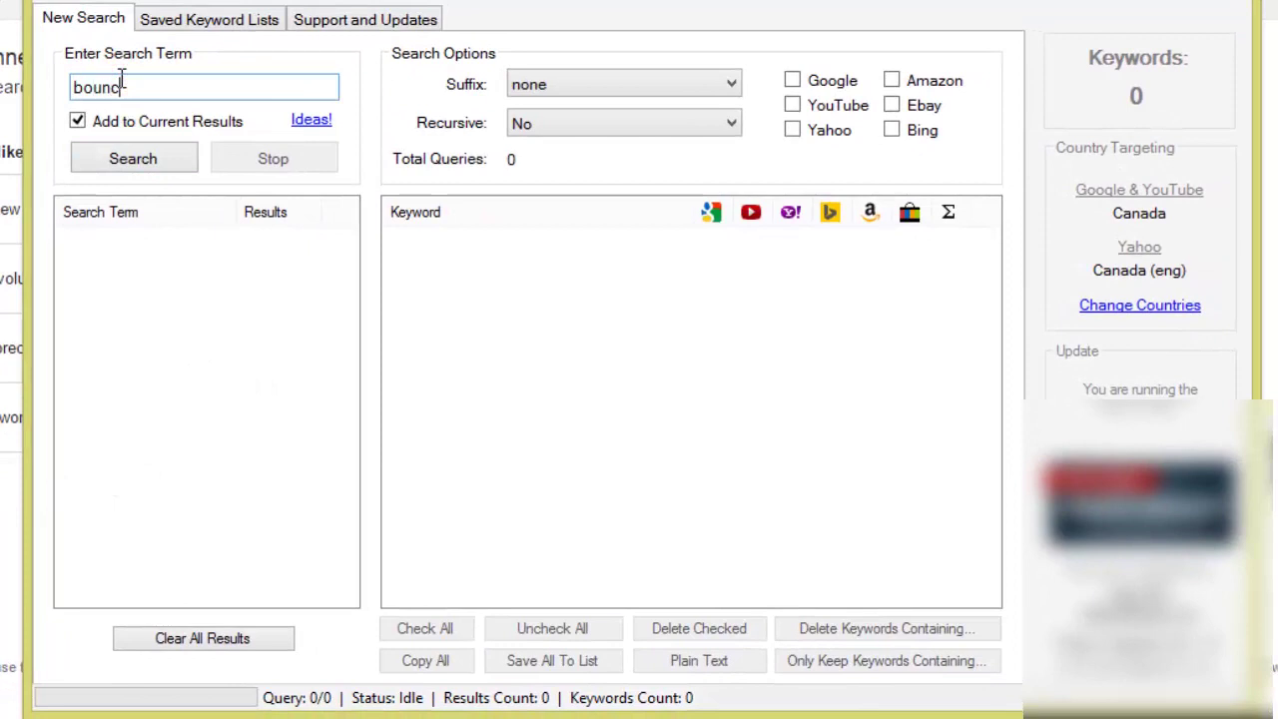
pyautogui.write('e rate')
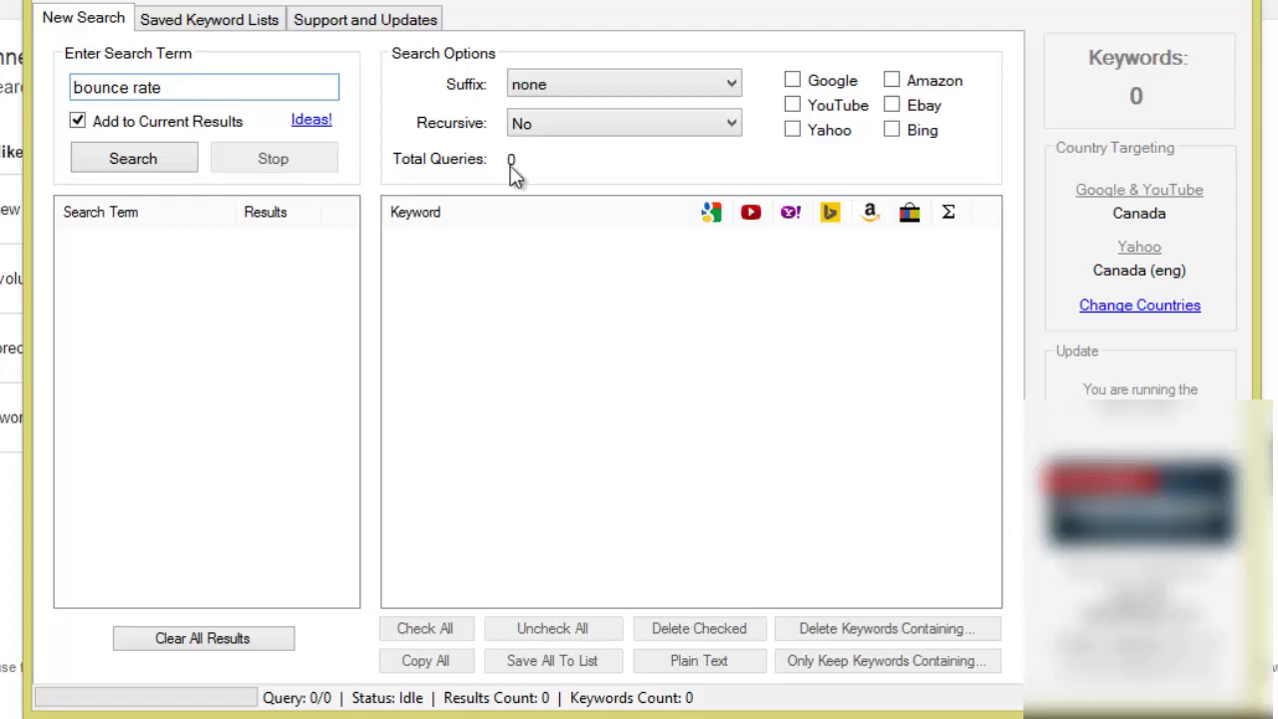
# Run an a–z suffix Google search for 'bounce rate', collecting 208 keywords.
pyautogui.click(792, 80)
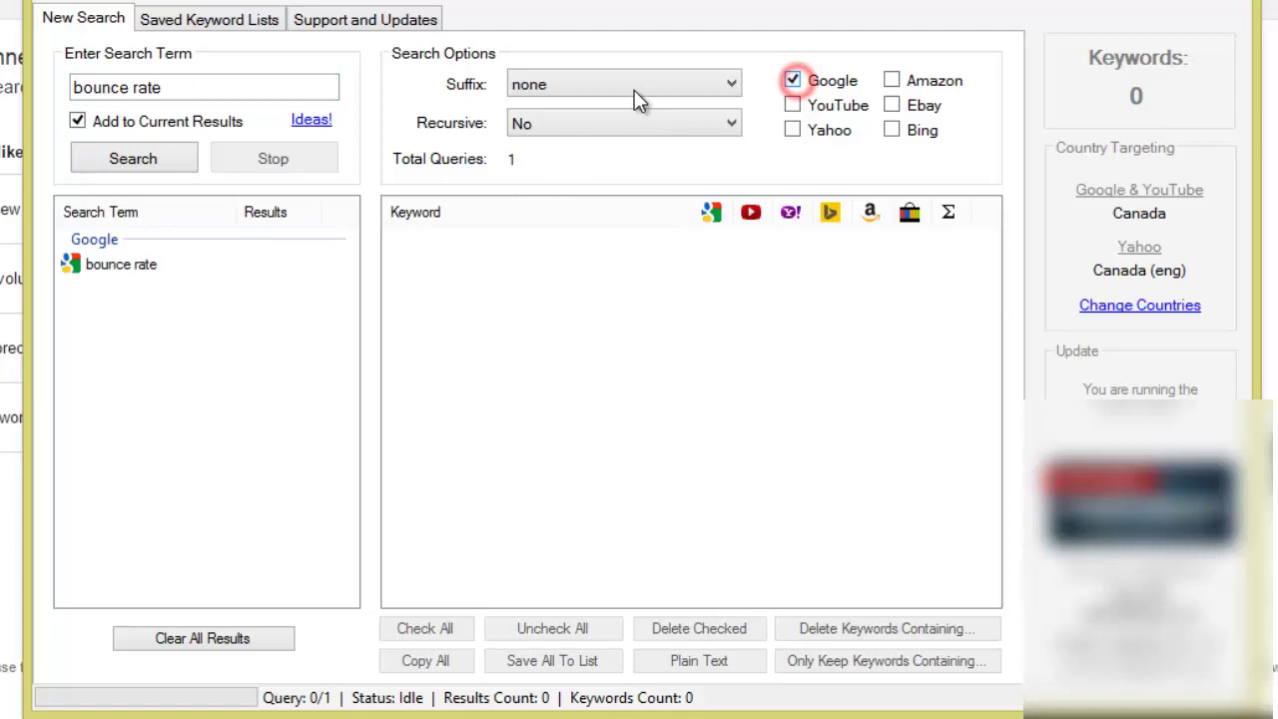
pyautogui.click(597, 86)
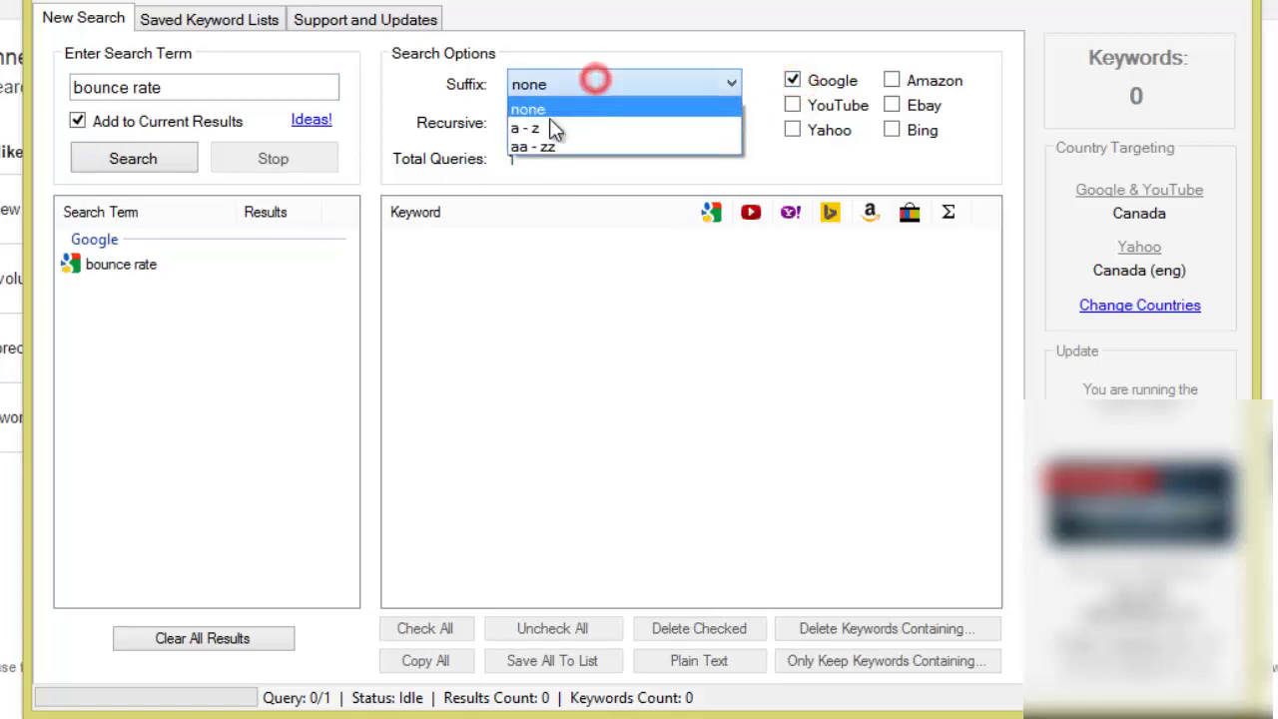
pyautogui.click(556, 124)
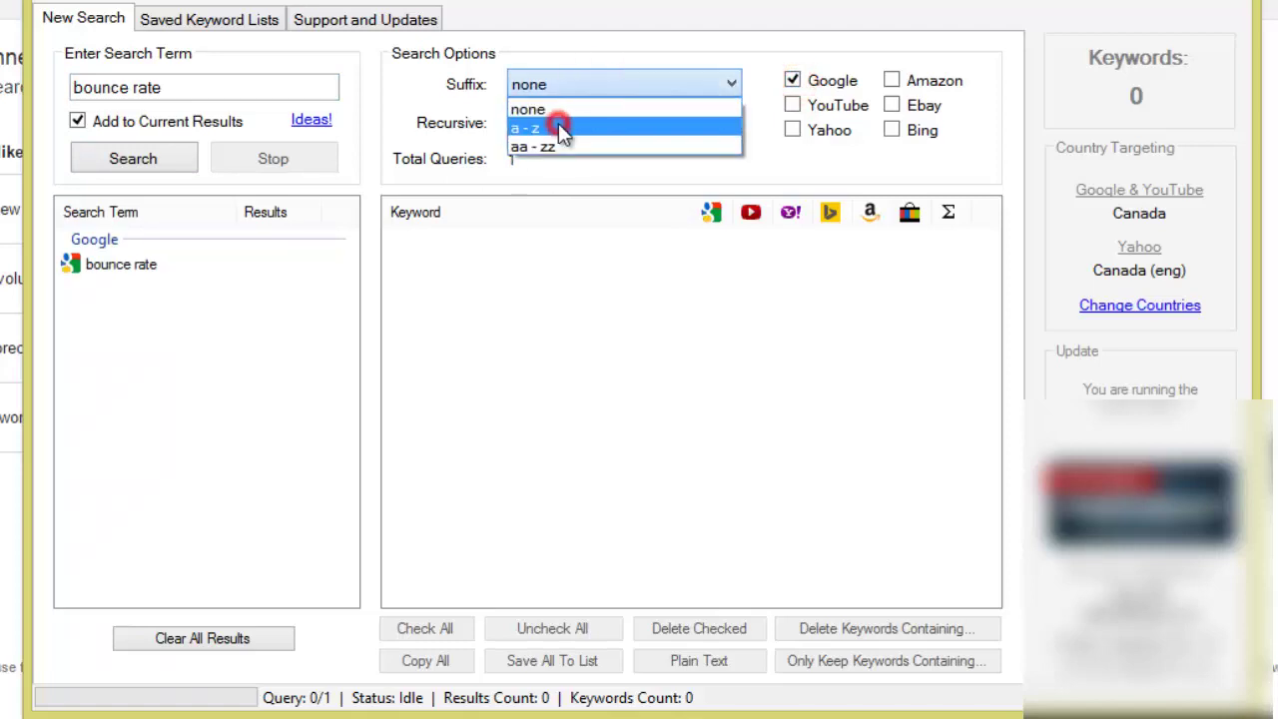
pyautogui.click(110, 162)
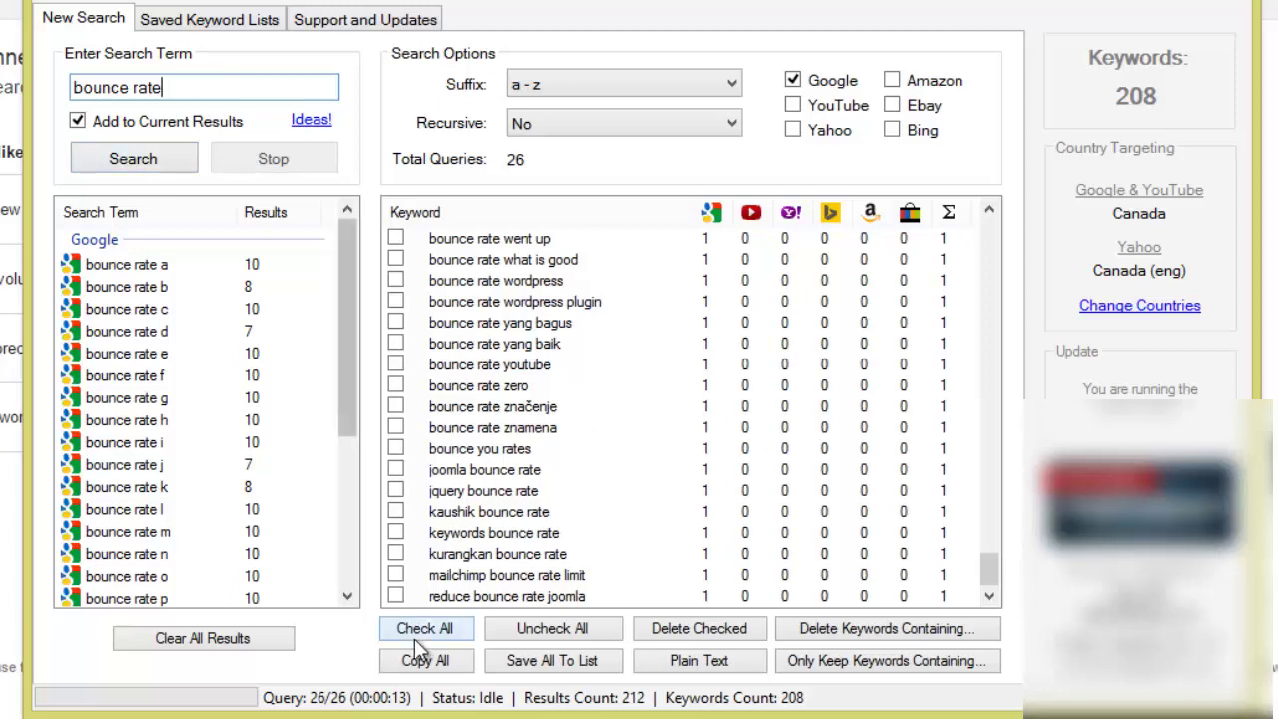
# Clear all collected keyword results, leaving the suffix at a–z.
pyautogui.click(280, 639)
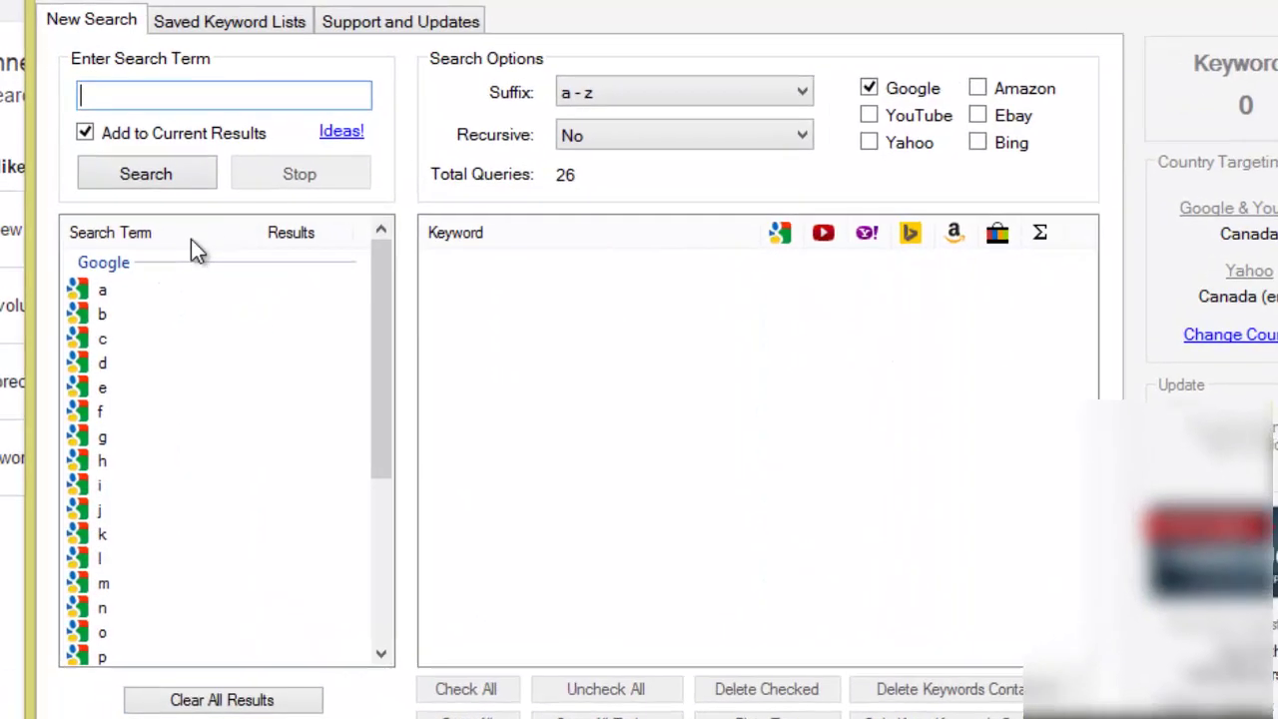
pyautogui.click(841, 104)
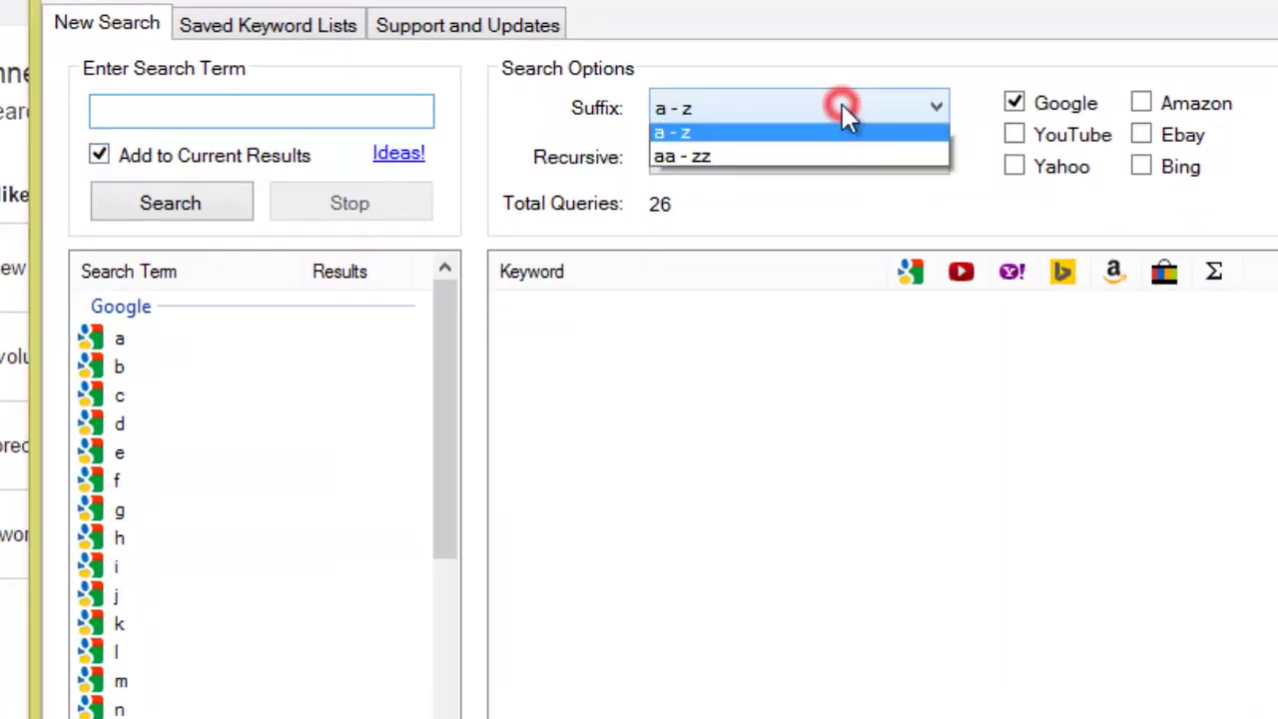
pyautogui.click(731, 57)
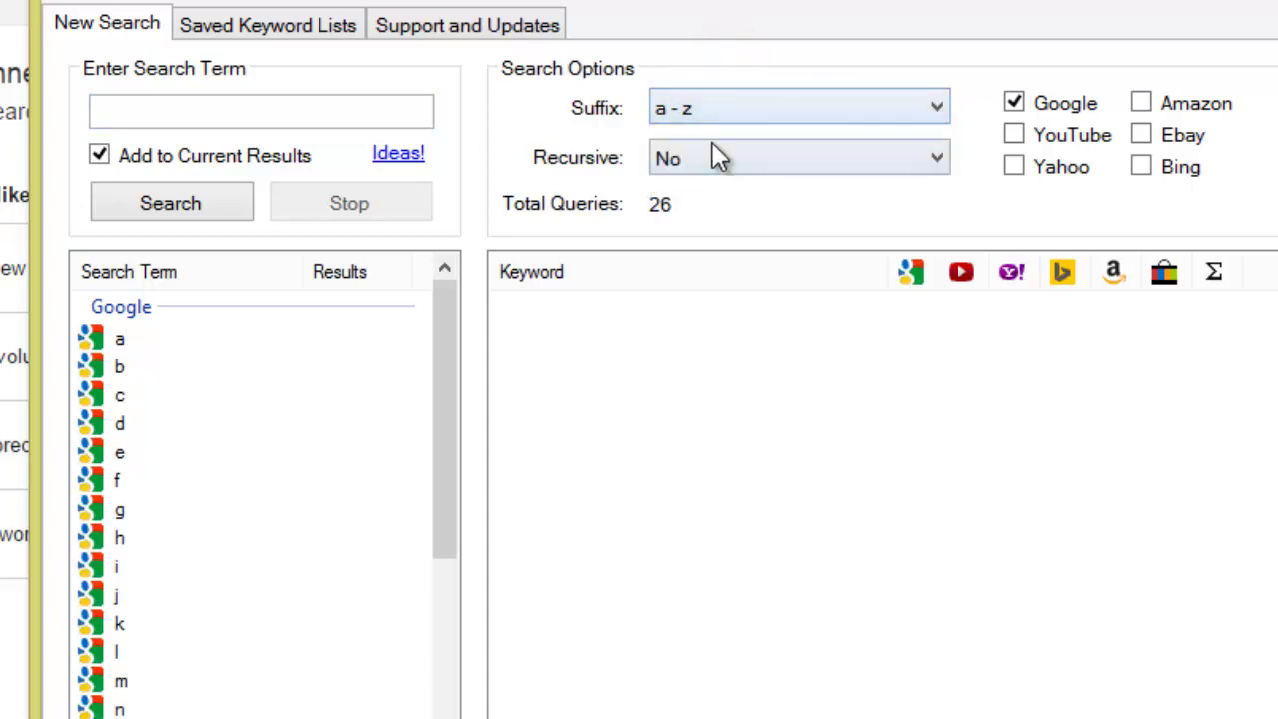
# Enter the wildcard search term 'How * bounce rate'.
pyautogui.click(113, 116)
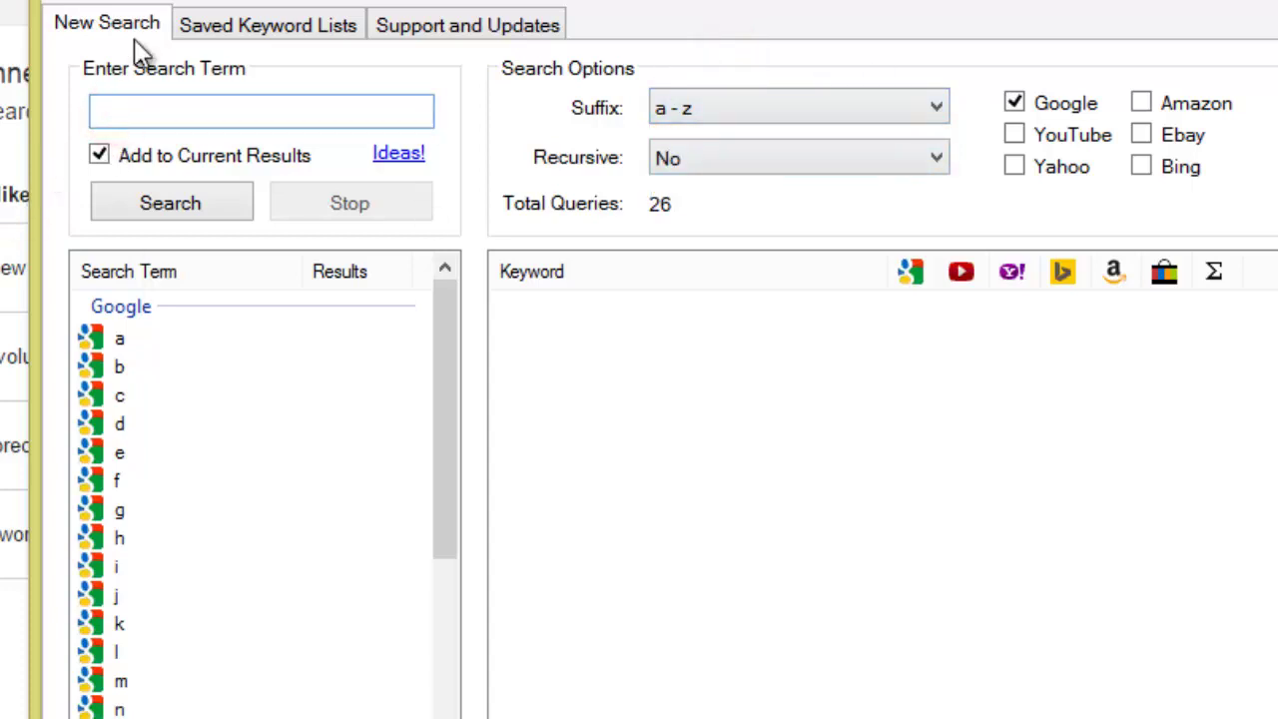
pyautogui.write('* bi')
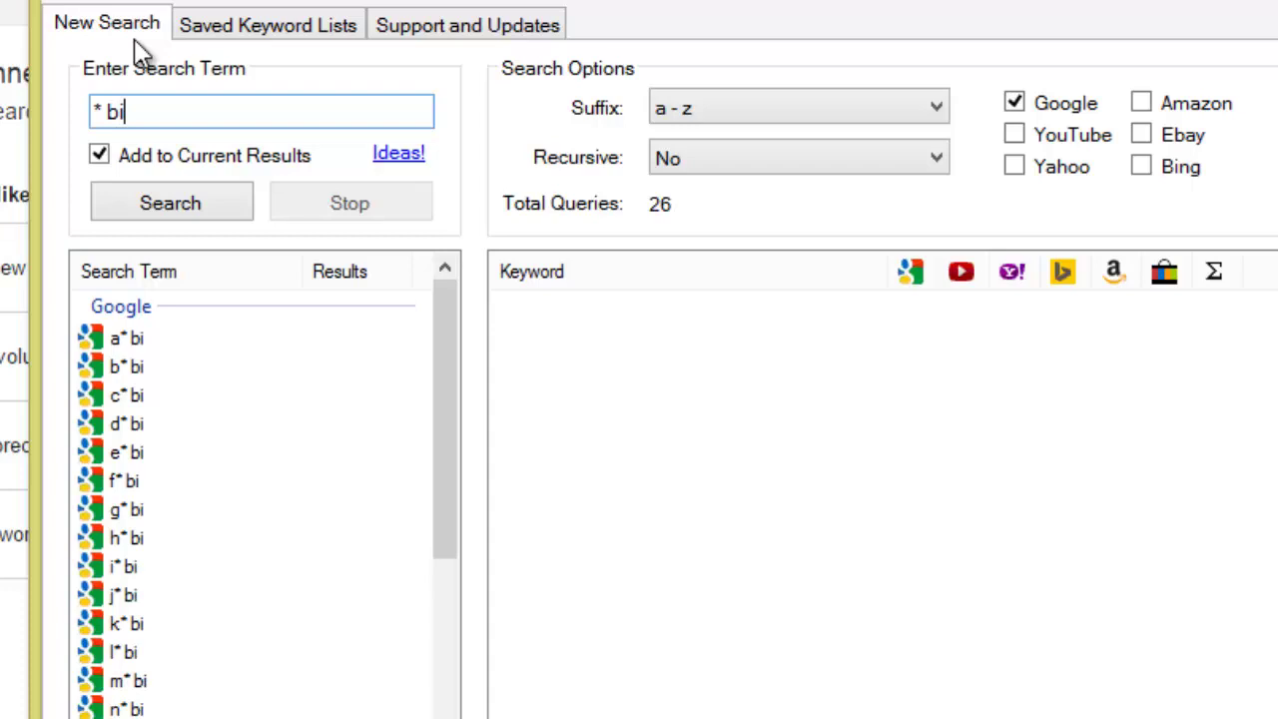
pyautogui.press('BackSpace')
pyautogui.press('BackSpace')
pyautogui.press('BackSpace')
pyautogui.press('BackSpace')
pyautogui.write('H')
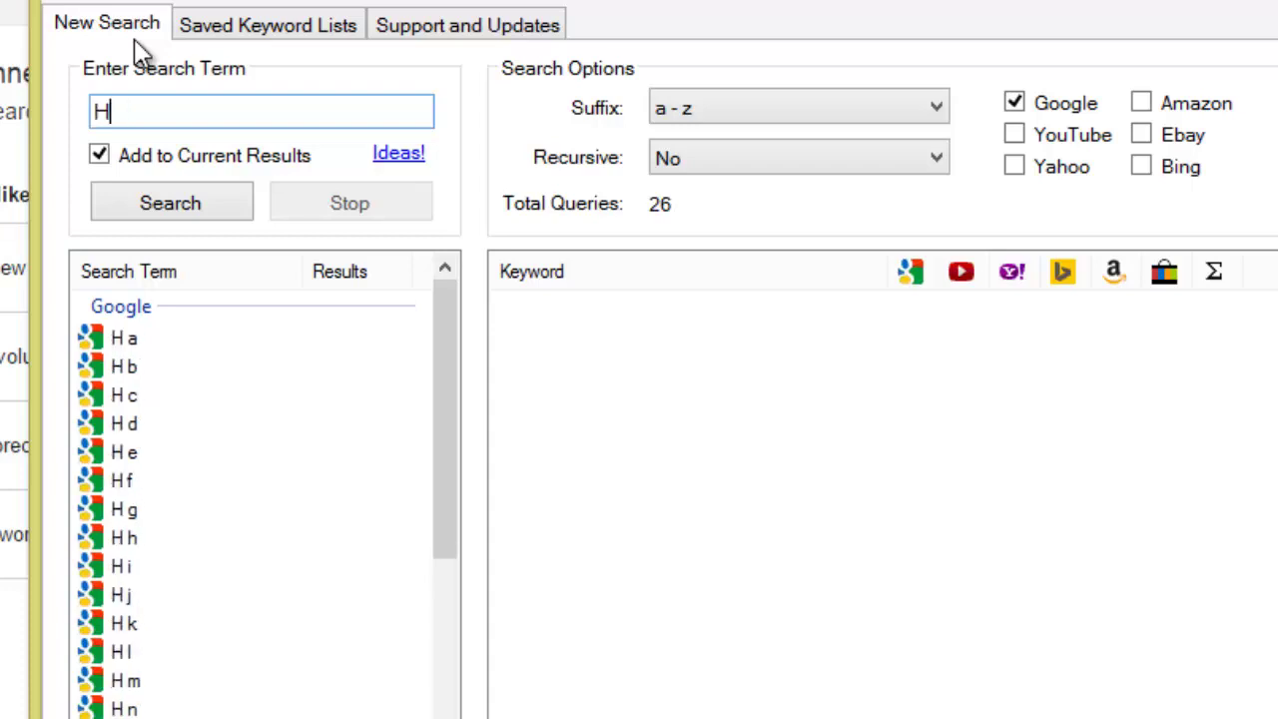
pyautogui.write('ow * bounce r')
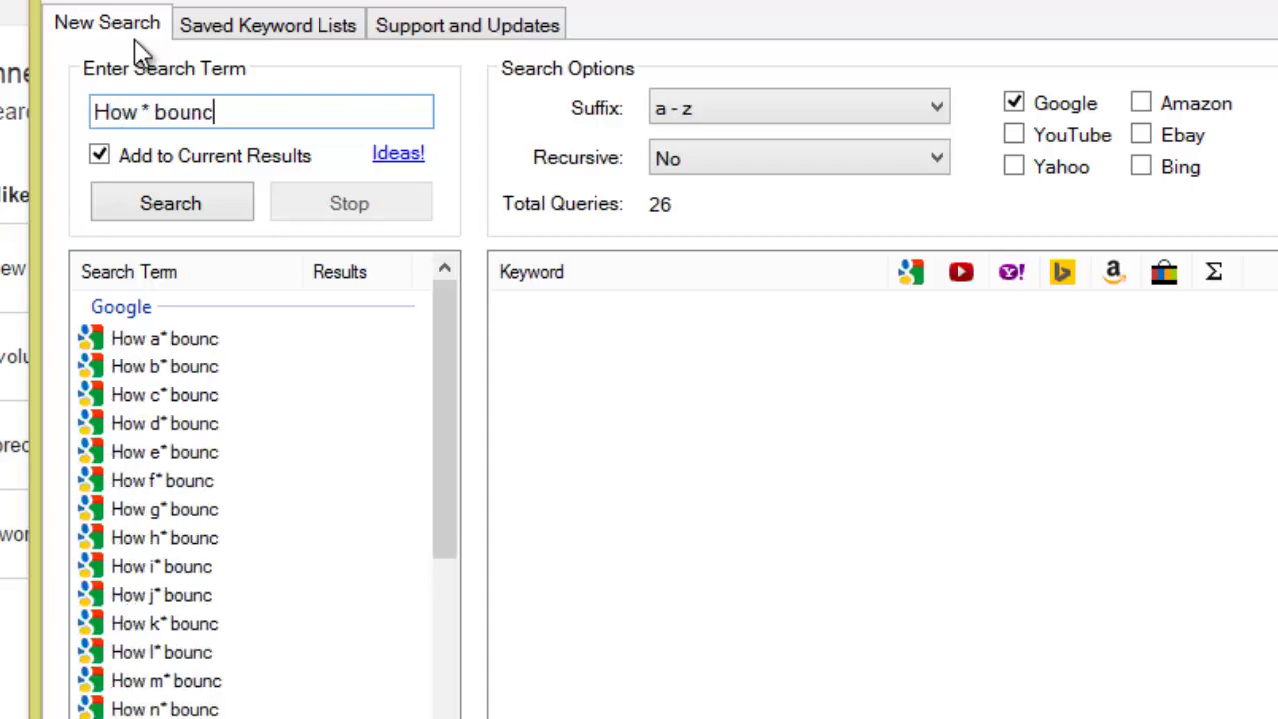
pyautogui.write('ate')
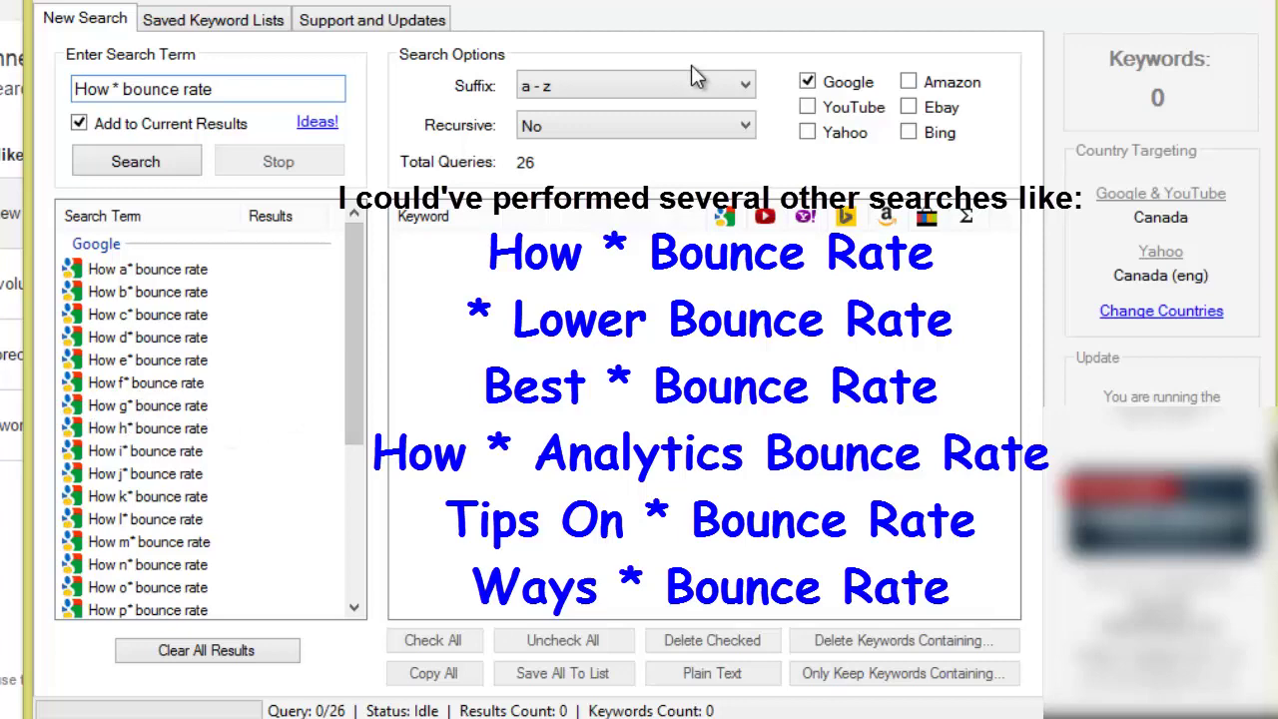
# Run the 'How * bounce rate' search with a–z suffixes (26 queries), collecting 93 keywords.
pyautogui.click(661, 86)
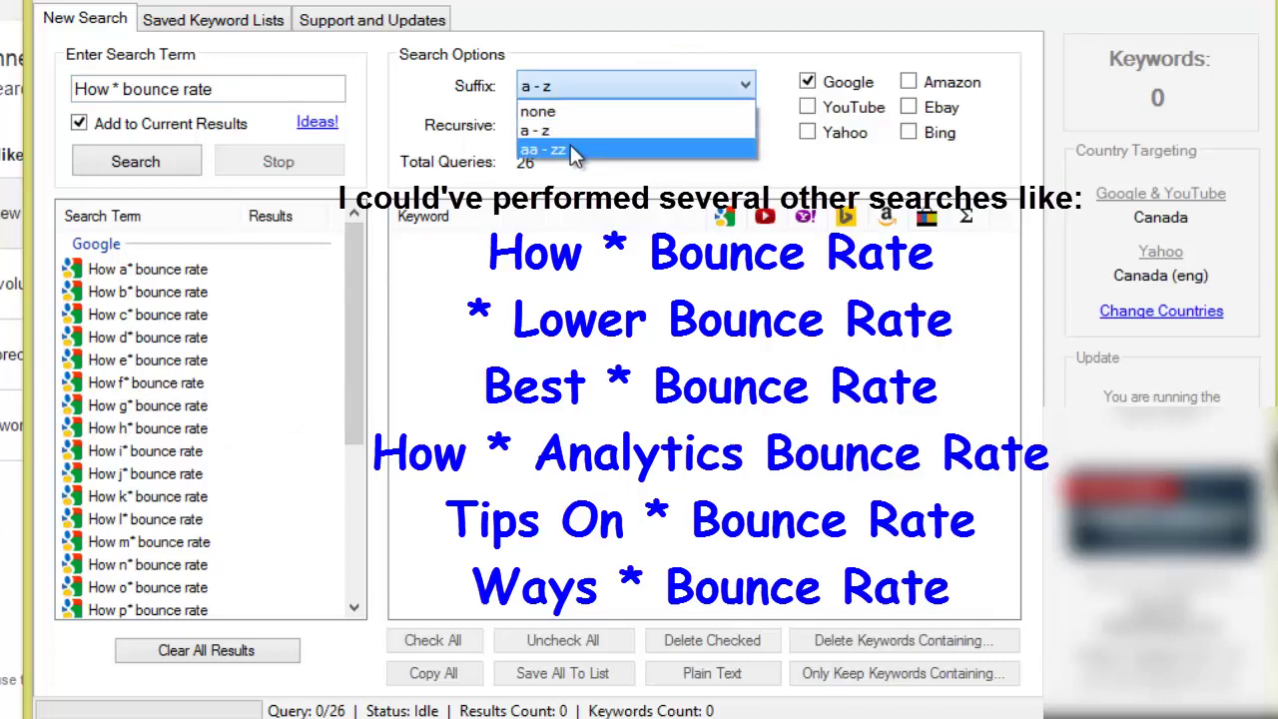
pyautogui.click(574, 144)
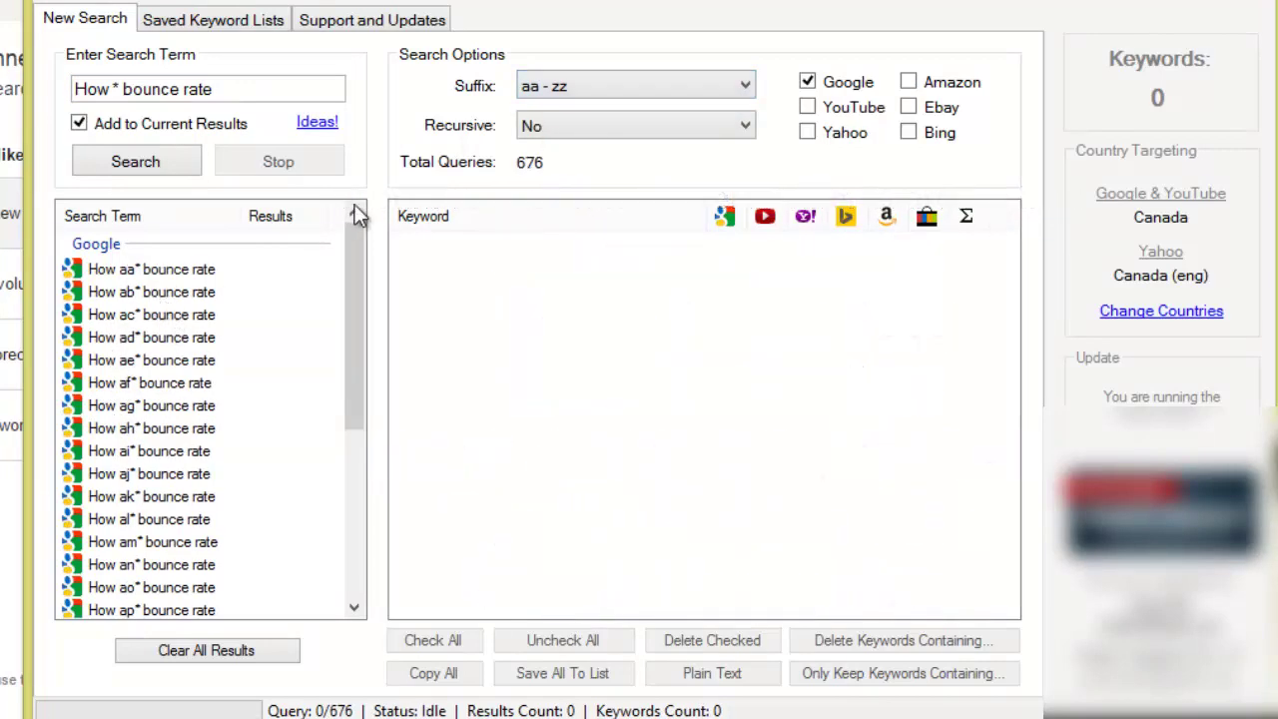
pyautogui.click(591, 88)
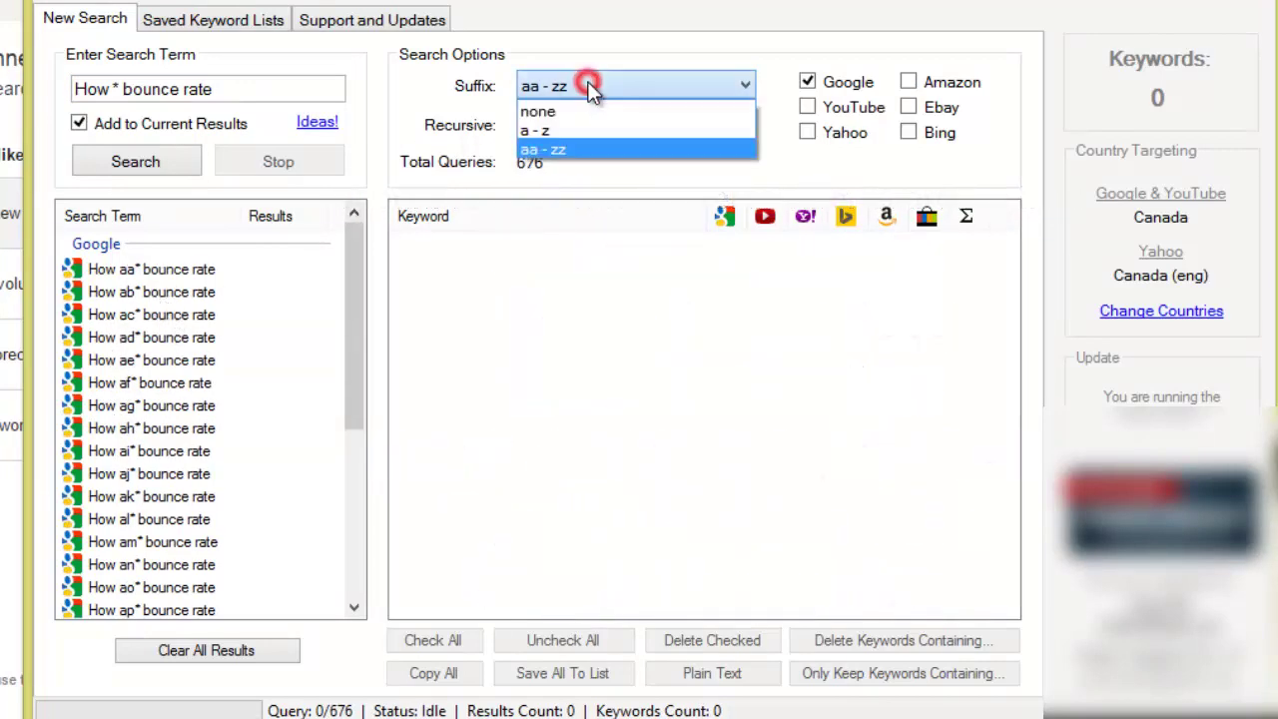
pyautogui.click(580, 132)
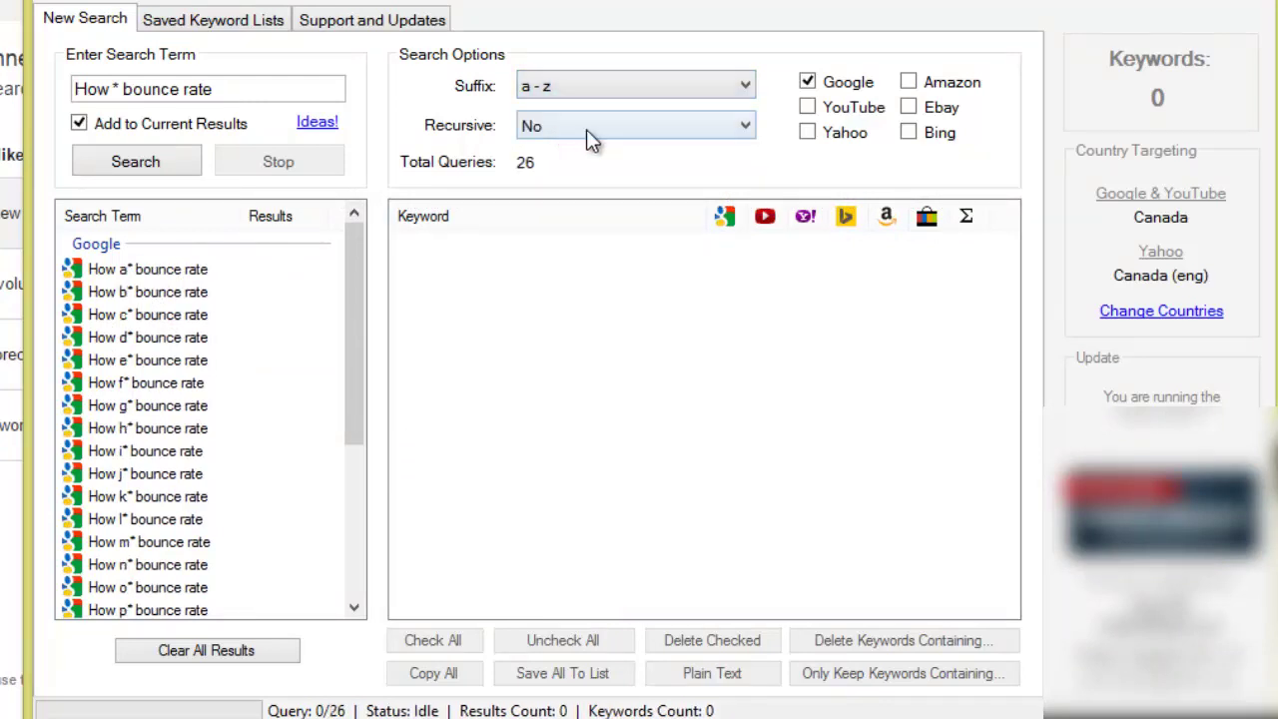
pyautogui.click(120, 167)
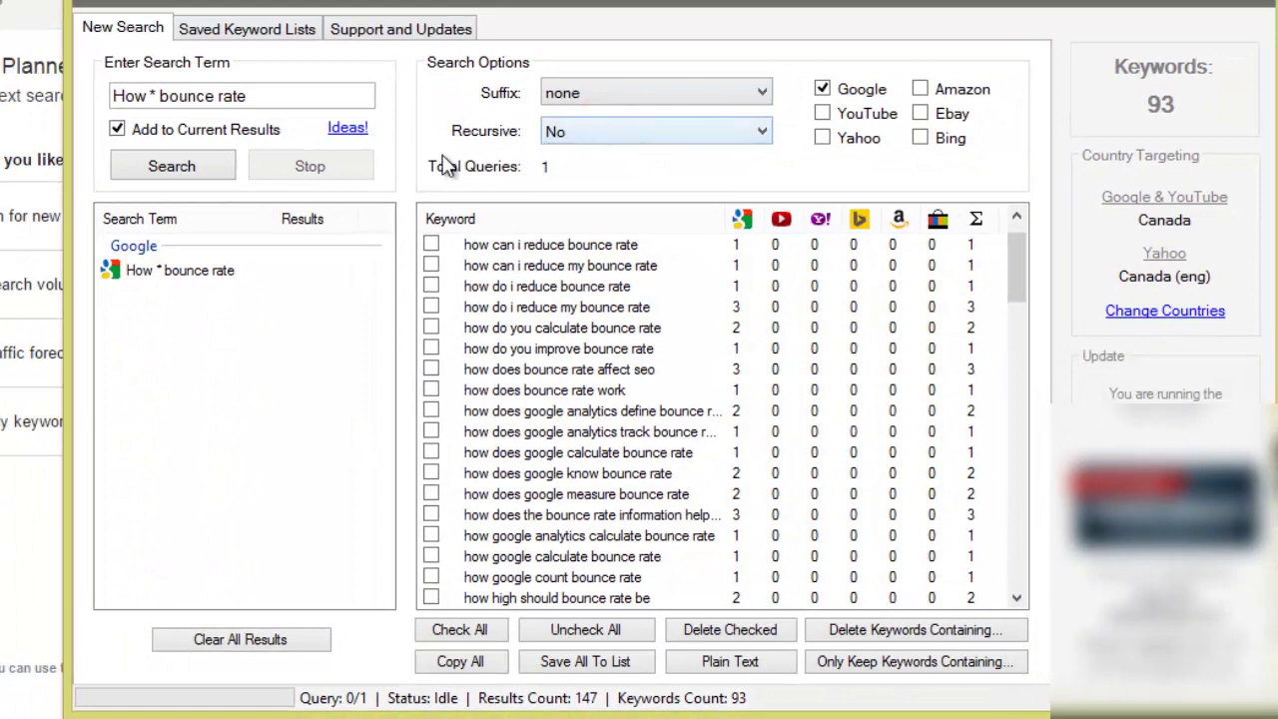
# Set Recursive to Yes and rerun 'How * bounce rate', reaching 102 keywords over 11 queries.
pyautogui.click(594, 128)
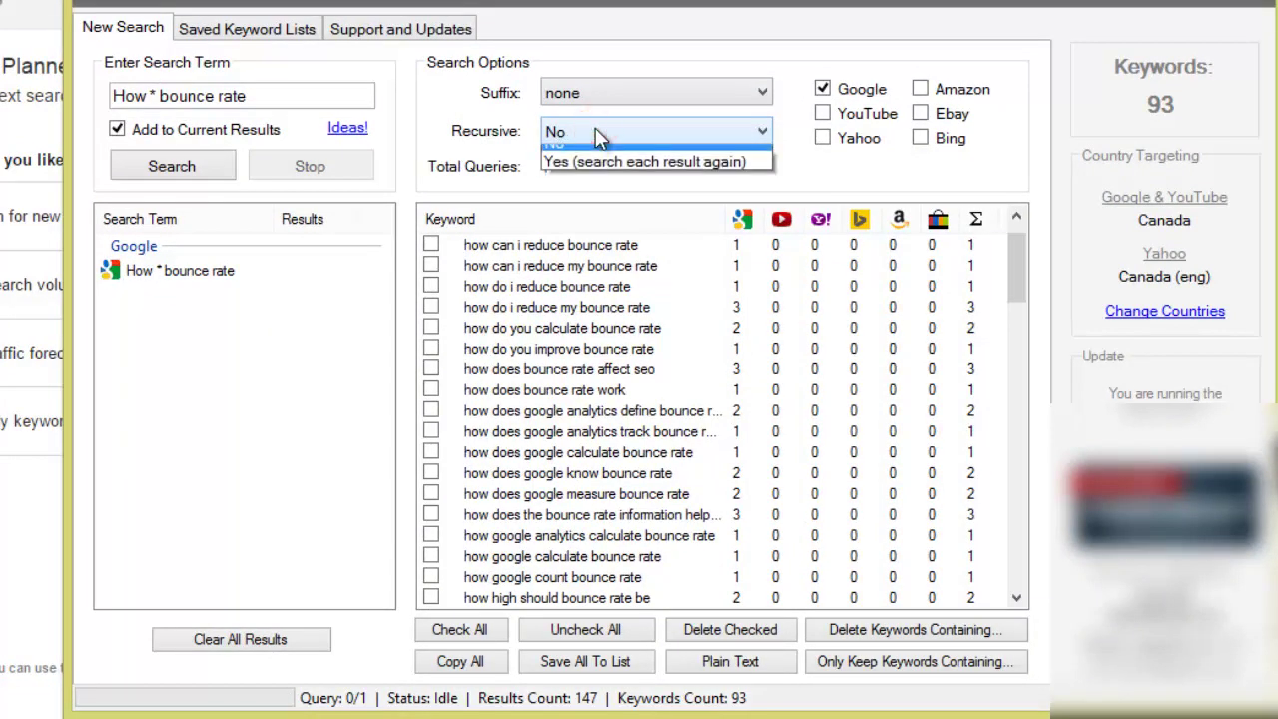
pyautogui.click(581, 174)
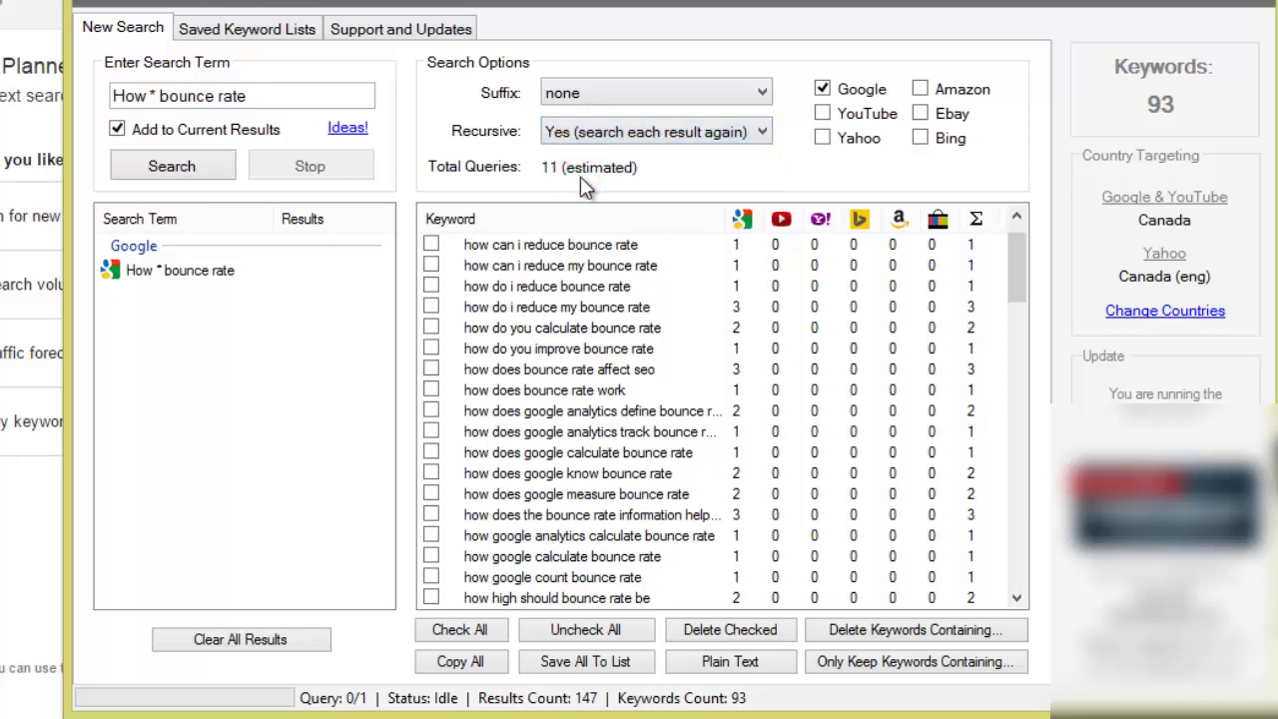
pyautogui.click(162, 169)
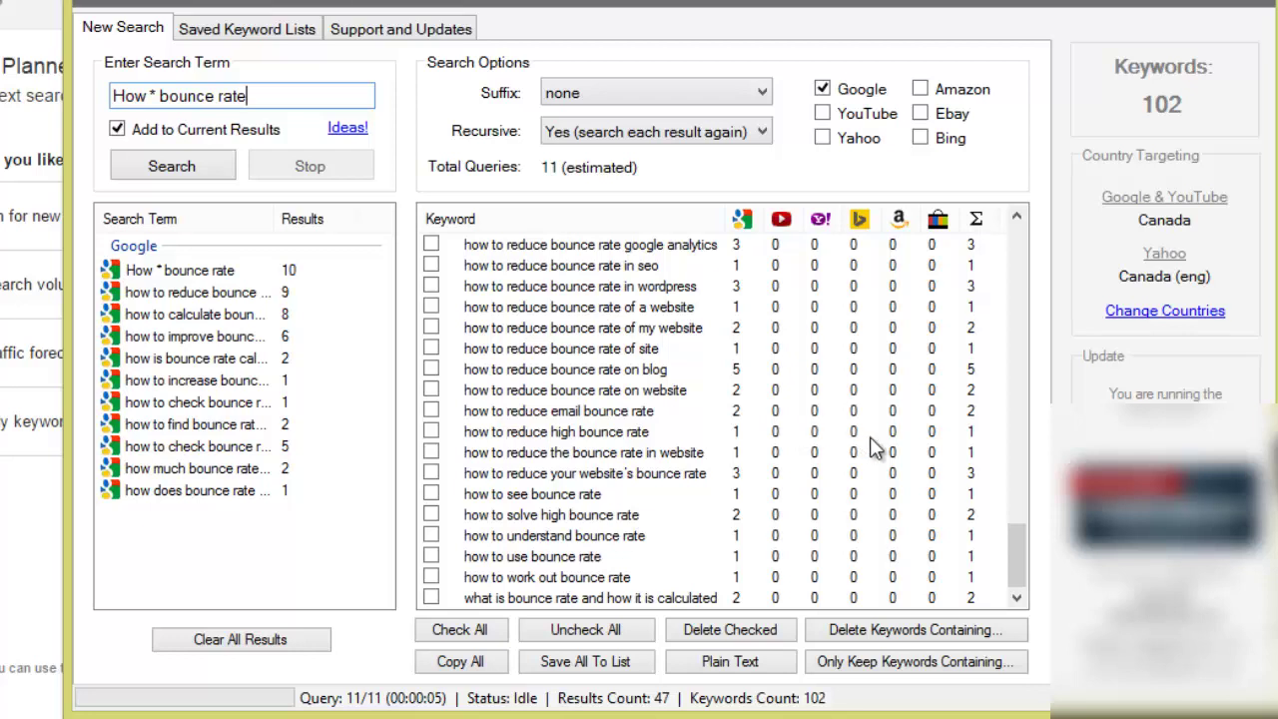
# Copy all collected bounce-rate keywords and bring the Keyword Planner start page forward.
pyautogui.click(459, 663)
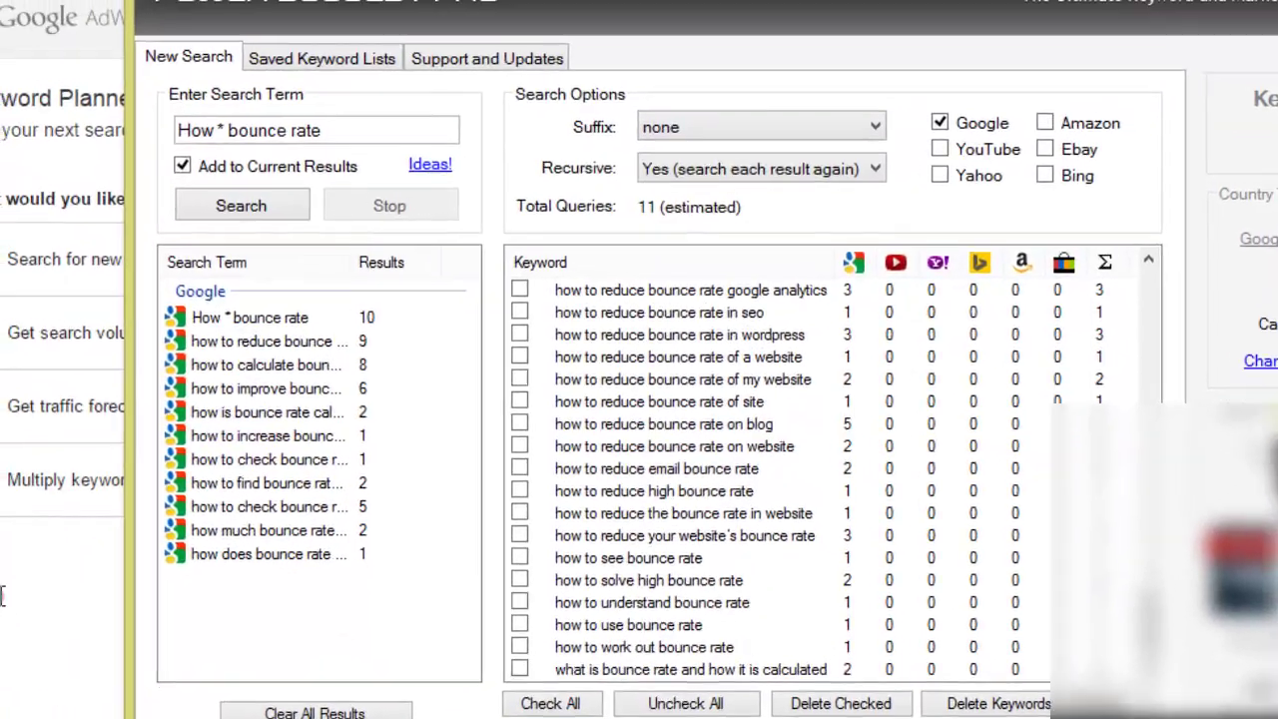
pyautogui.click(2, 596)
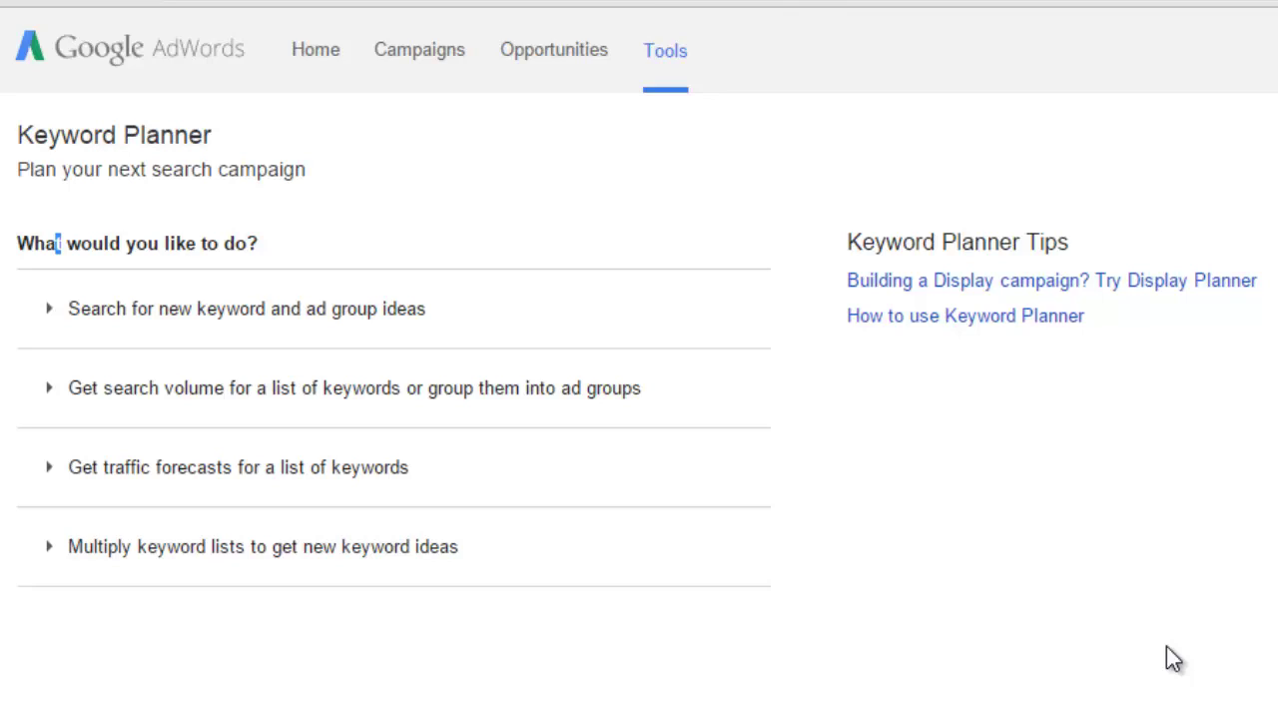
pyautogui.click(666, 48)
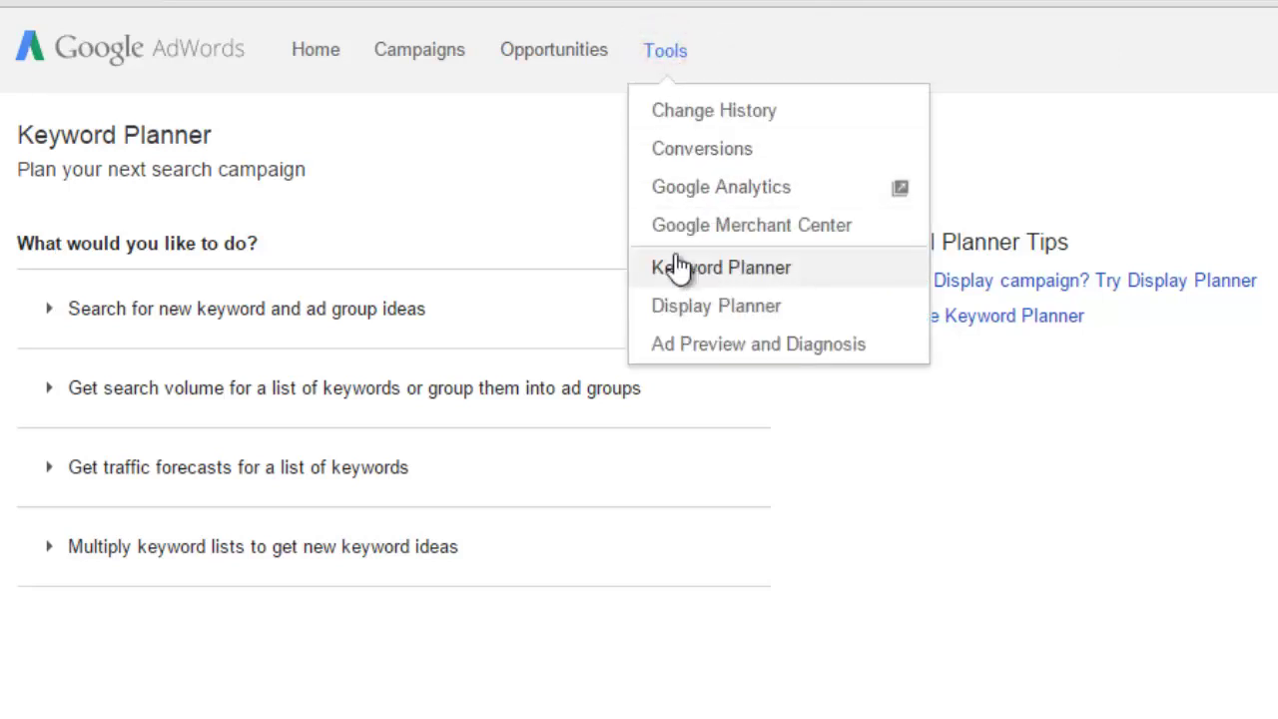
pyautogui.click(517, 154)
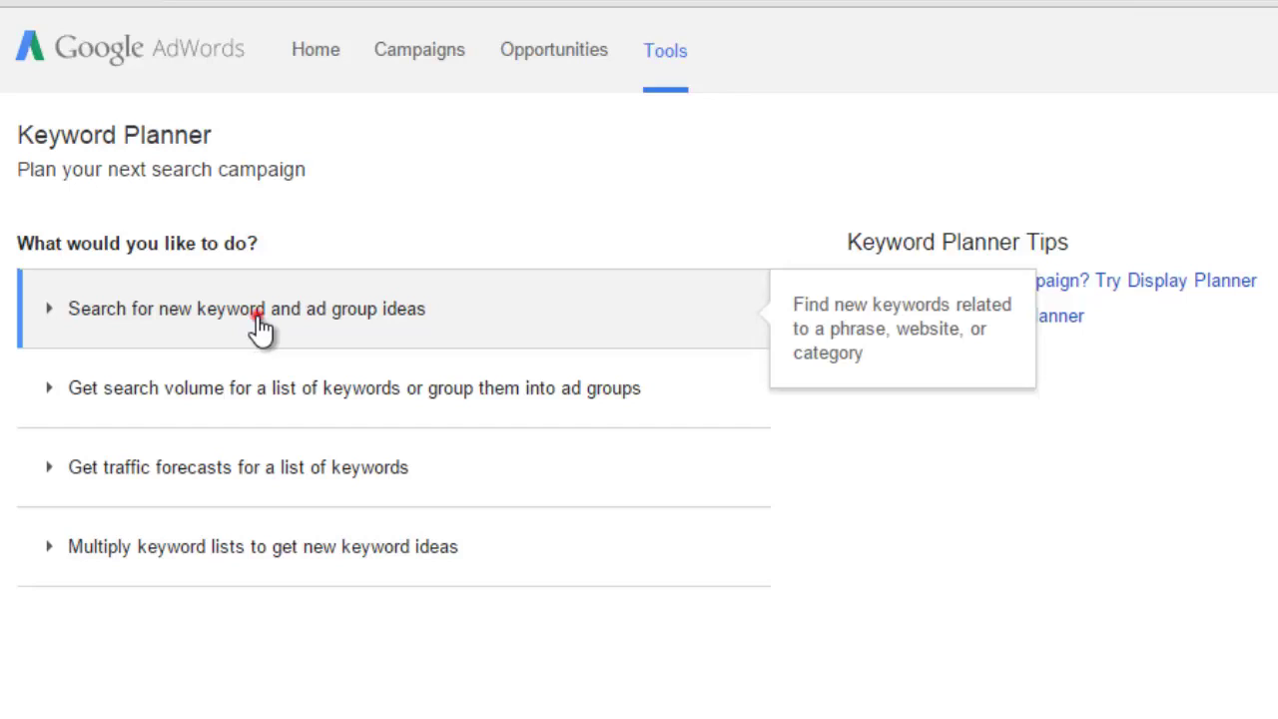
# Get keyword ideas for 'bounce rate': 18,100 monthly searches, low competition, CA$5.25 suggested bid.
pyautogui.click(252, 317)
pyautogui.click(165, 425)
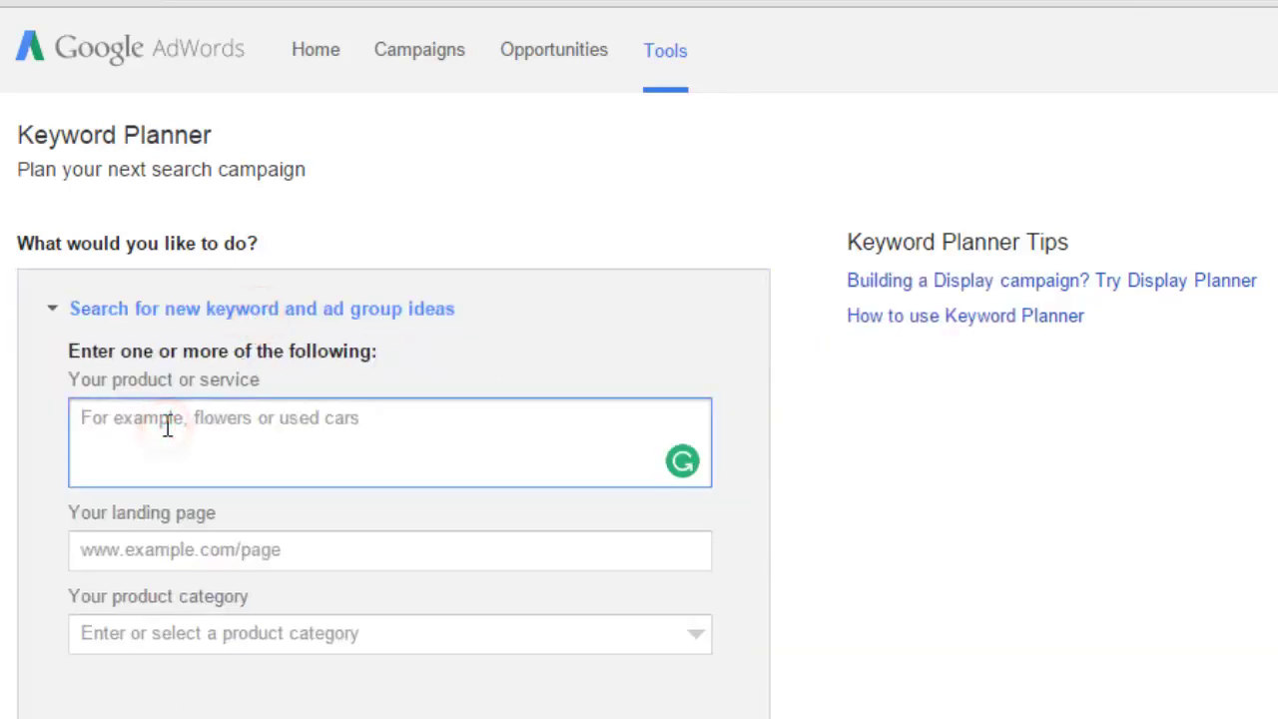
pyautogui.write('bounce rate')
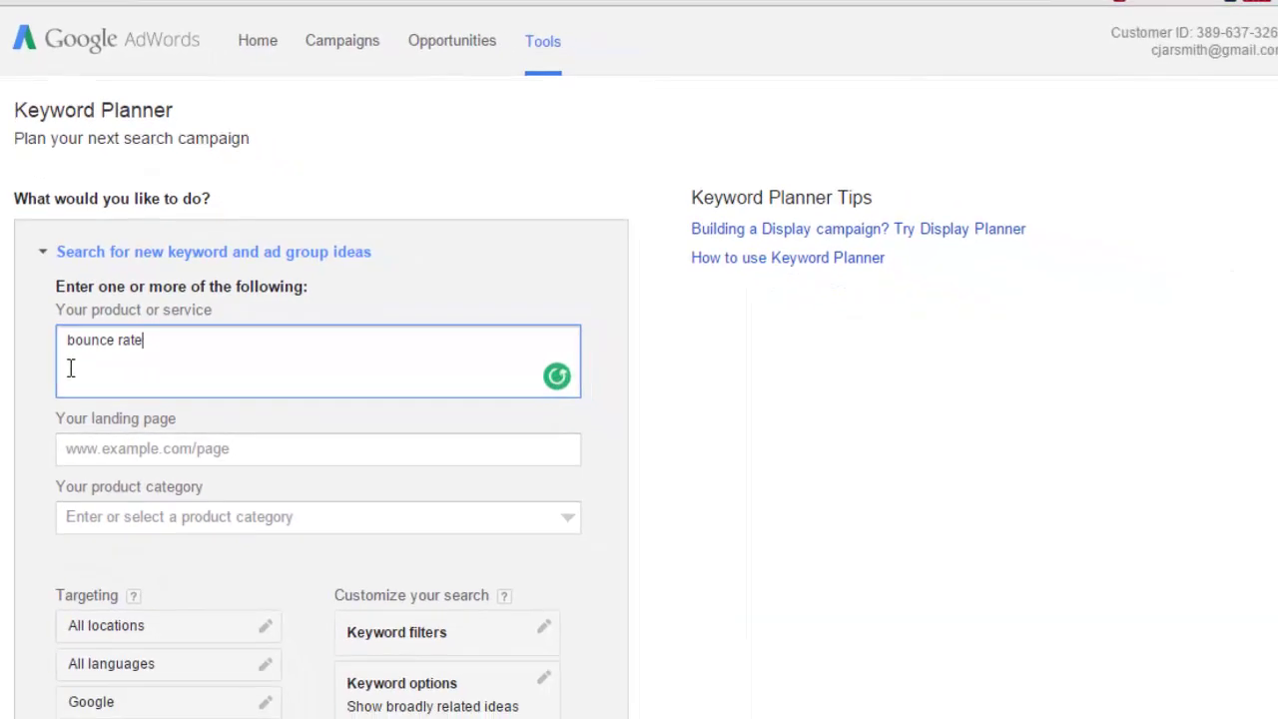
pyautogui.press('Return')
pyautogui.scroll(-5, 279, 359)
pyautogui.click(94, 457)
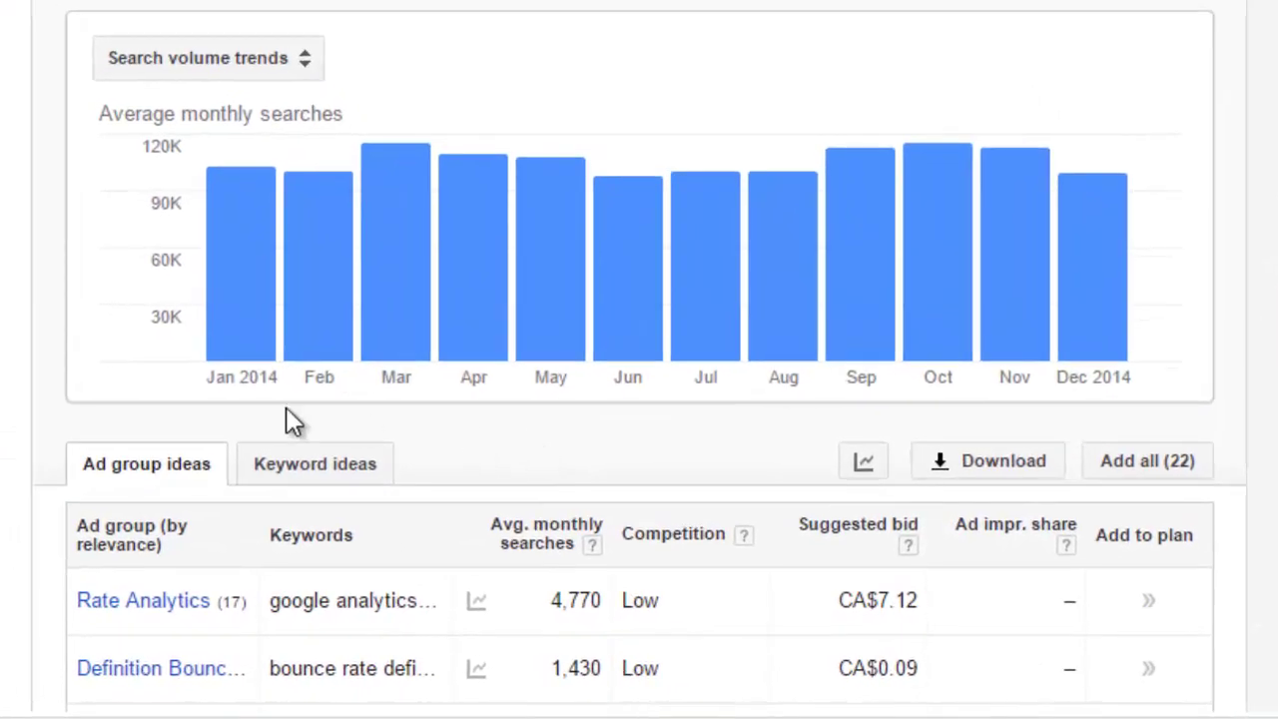
pyautogui.click(456, 523)
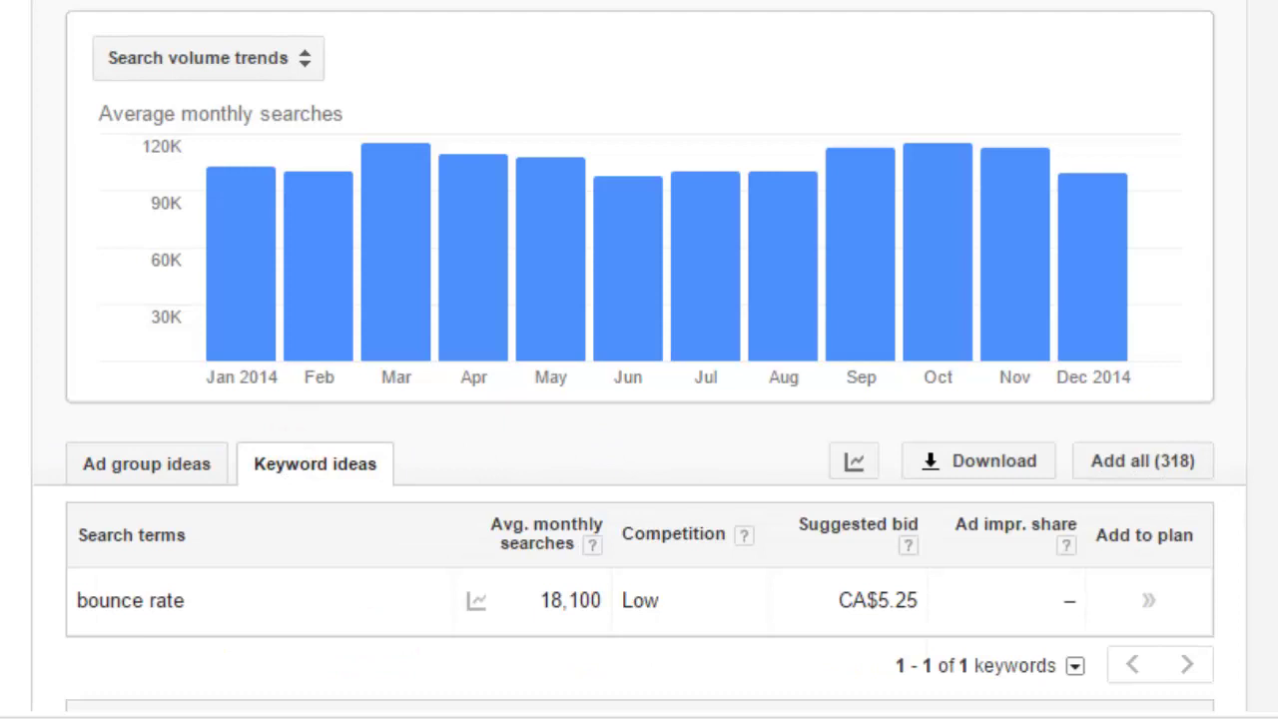
# Show the 317 'bounce rate' keyword ideas at 100 keywords per page.
pyautogui.click(1243, 342)
pyautogui.scroll(-5, 1244, 342)
pyautogui.scroll(-5, 1244, 350)
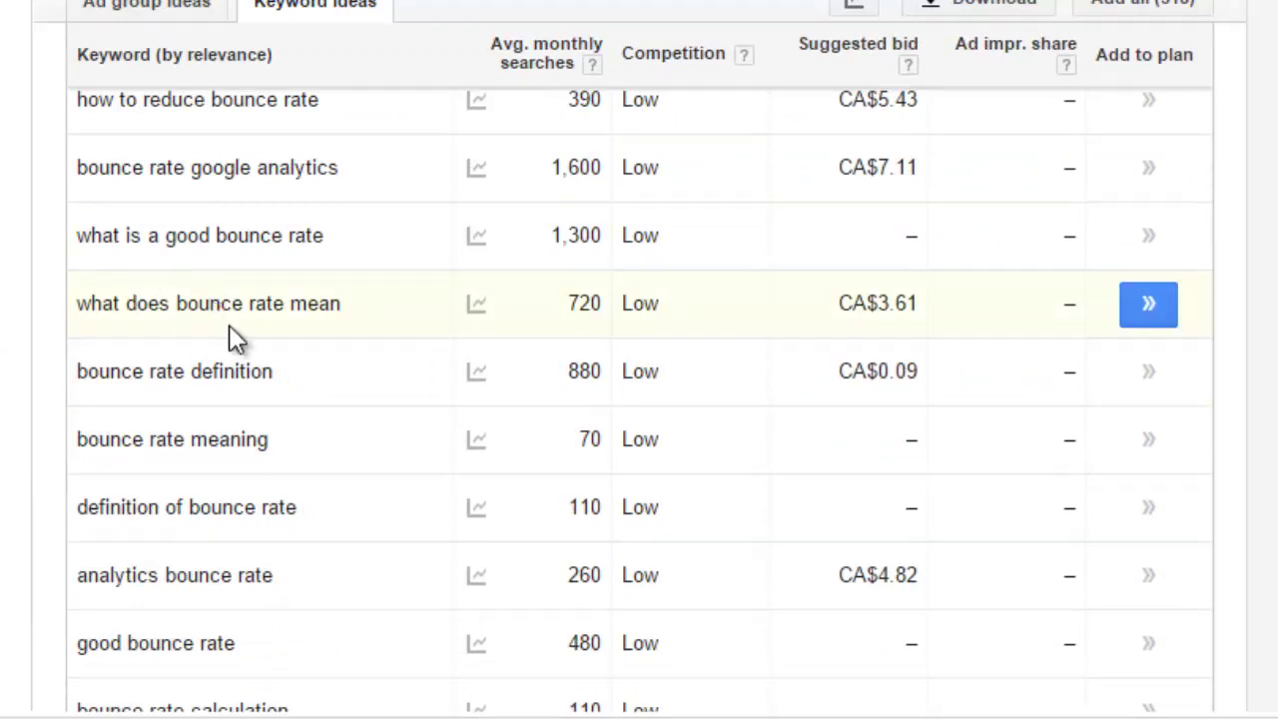
pyautogui.scroll(-3, 296, 408)
pyautogui.scroll(-5, 305, 429)
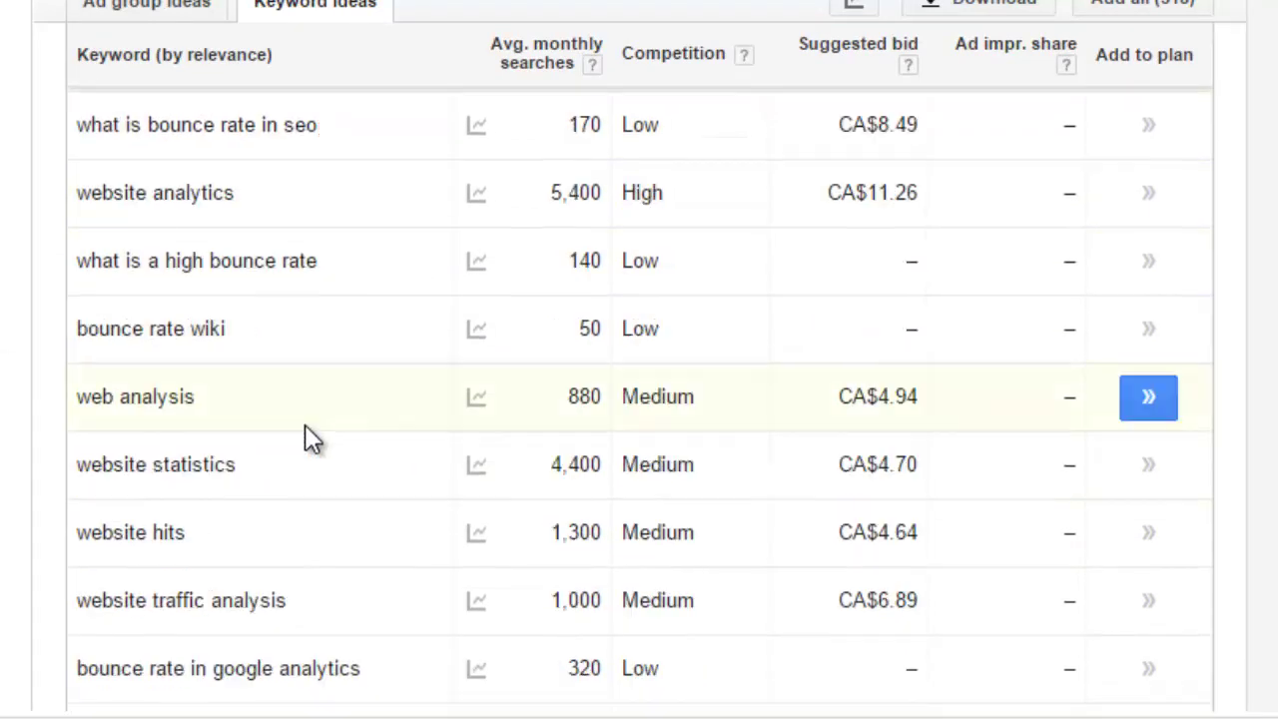
pyautogui.scroll(-2, 308, 431)
pyautogui.scroll(-2, 307, 425)
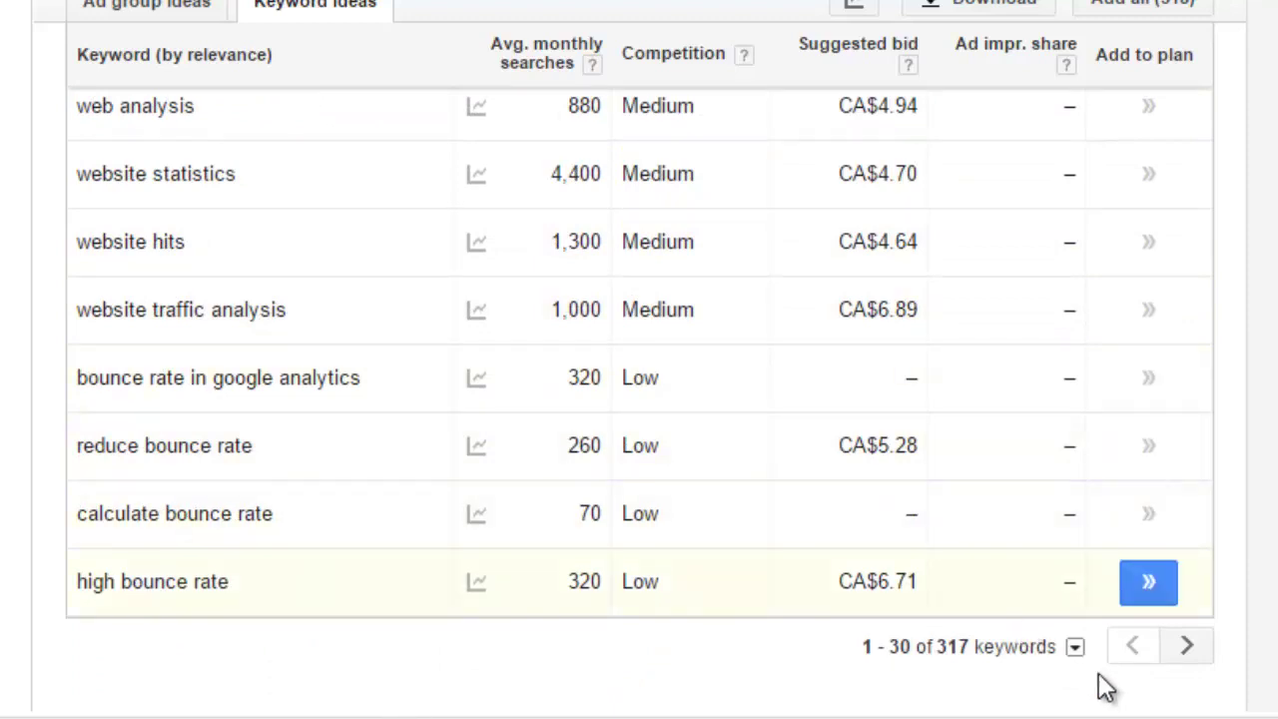
pyautogui.click(1076, 648)
pyautogui.click(1104, 604)
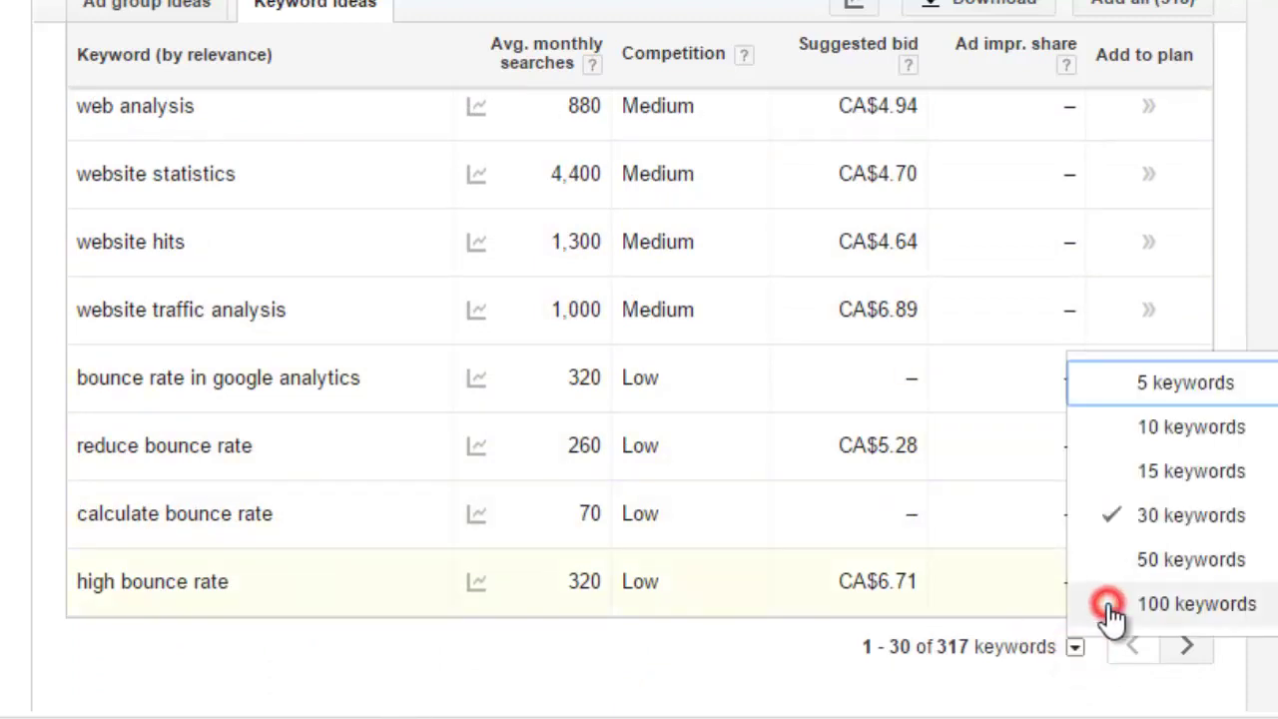
pyautogui.click(1108, 604)
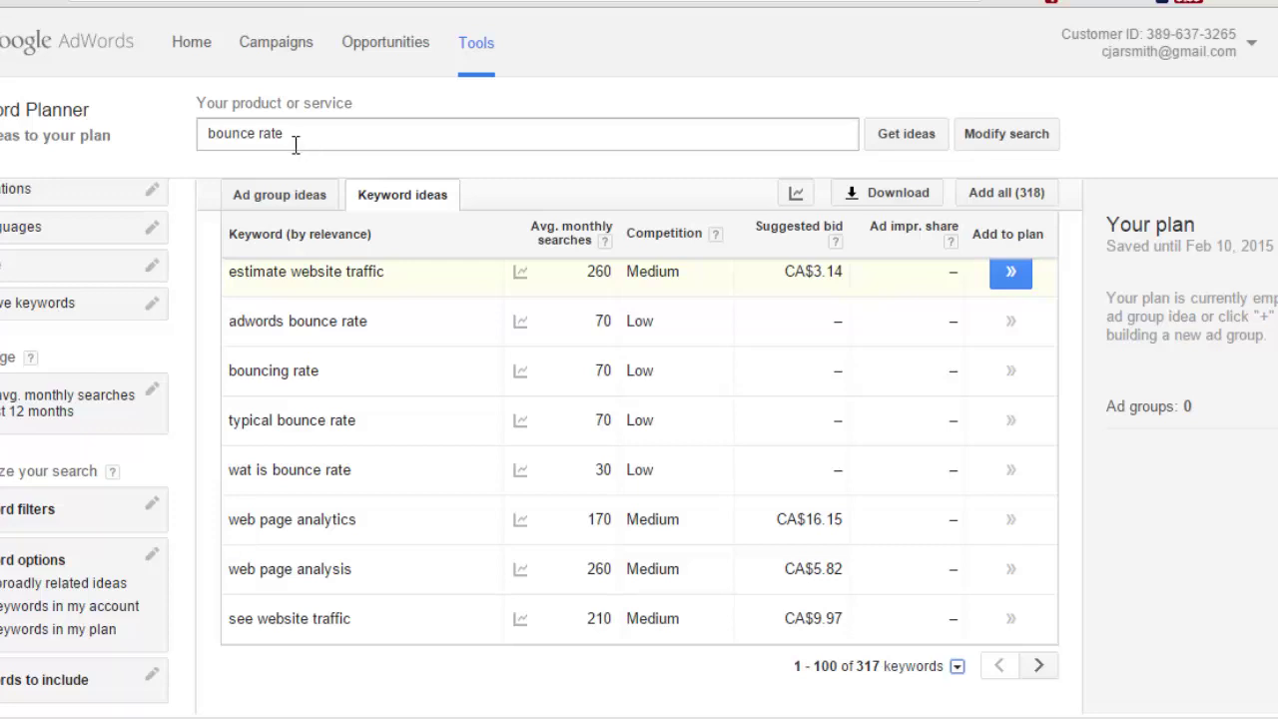
# Paste the 102 copied bounce-rate phrases into 'Get search volume for a list of keywords'.
pyautogui.click(468, 43)
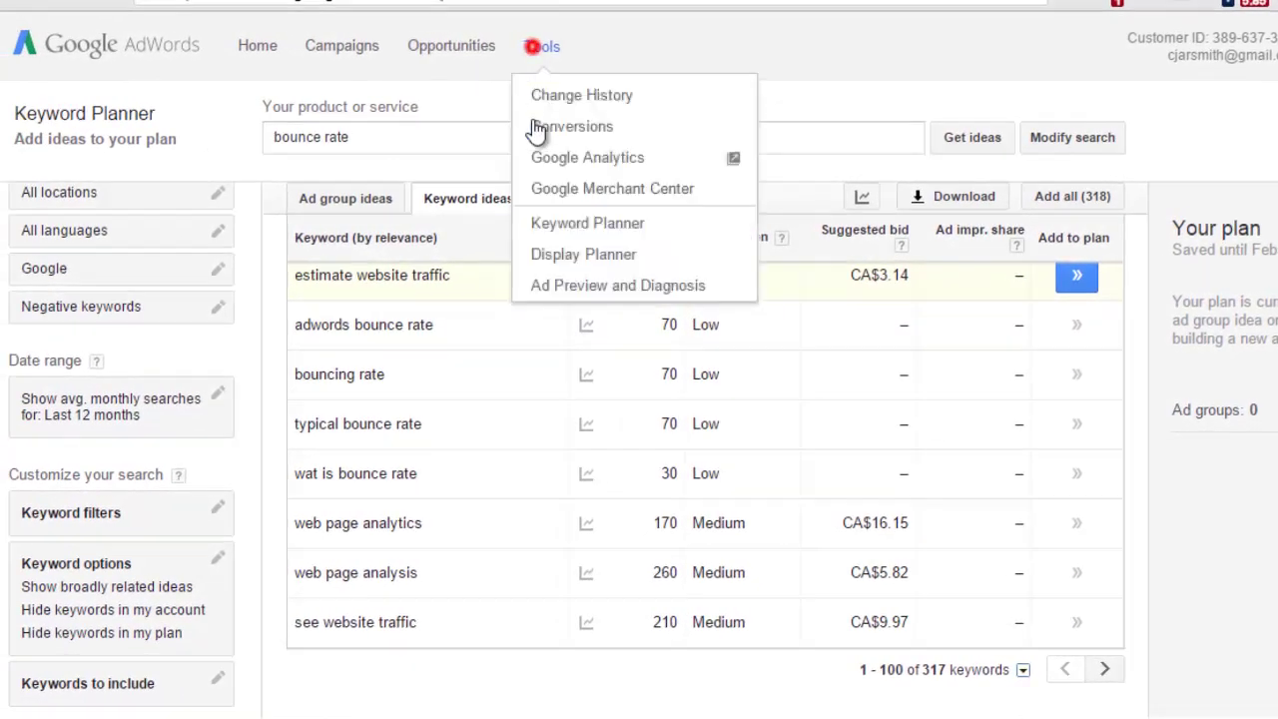
pyautogui.click(539, 226)
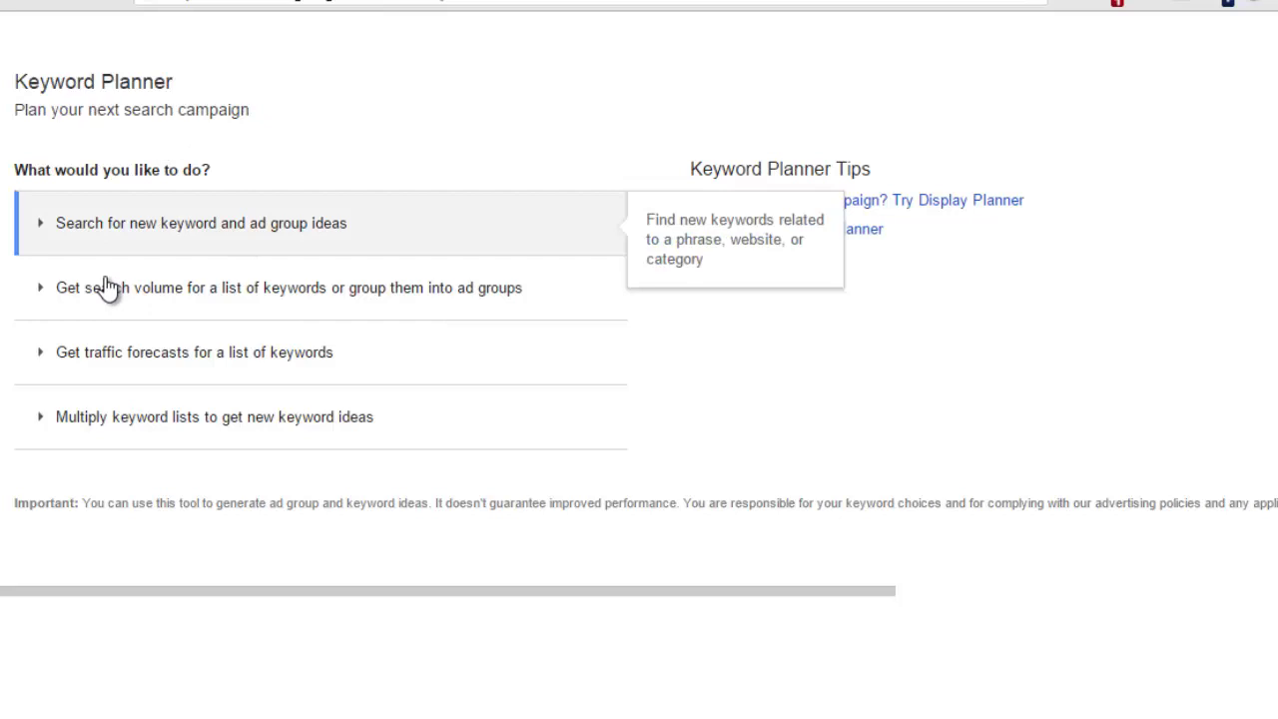
pyautogui.click(90, 325)
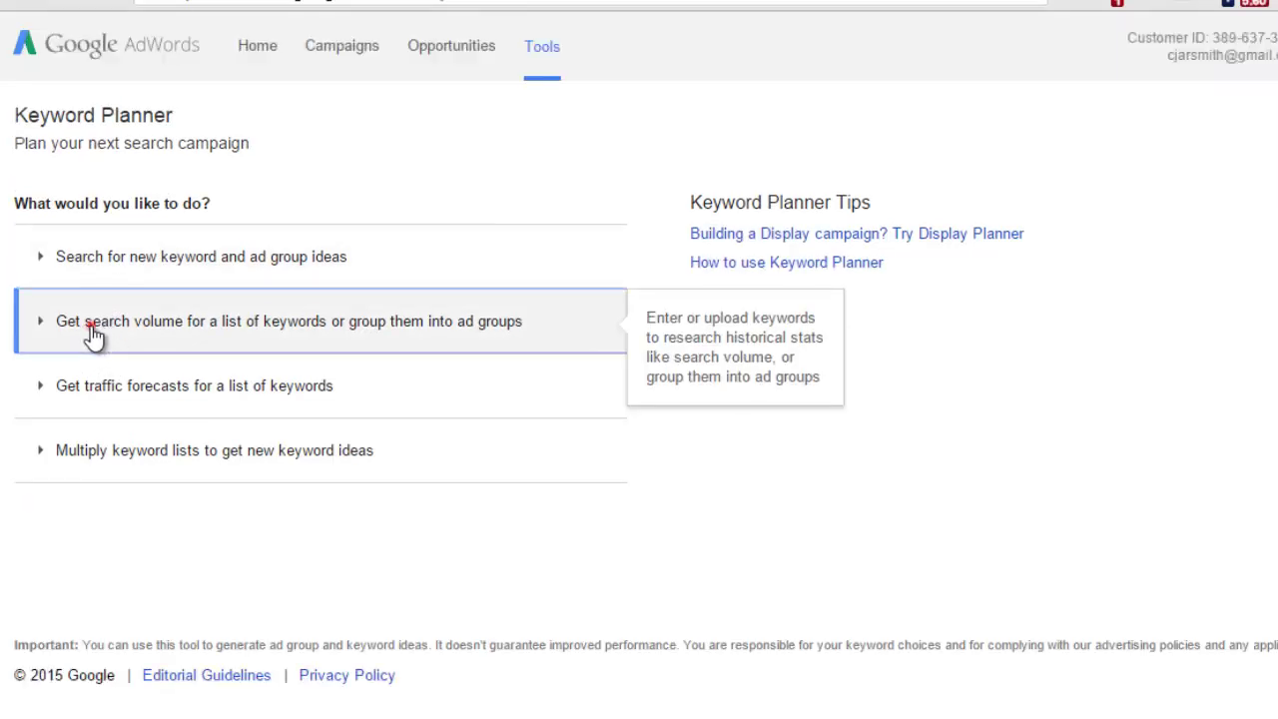
pyautogui.click(150, 422)
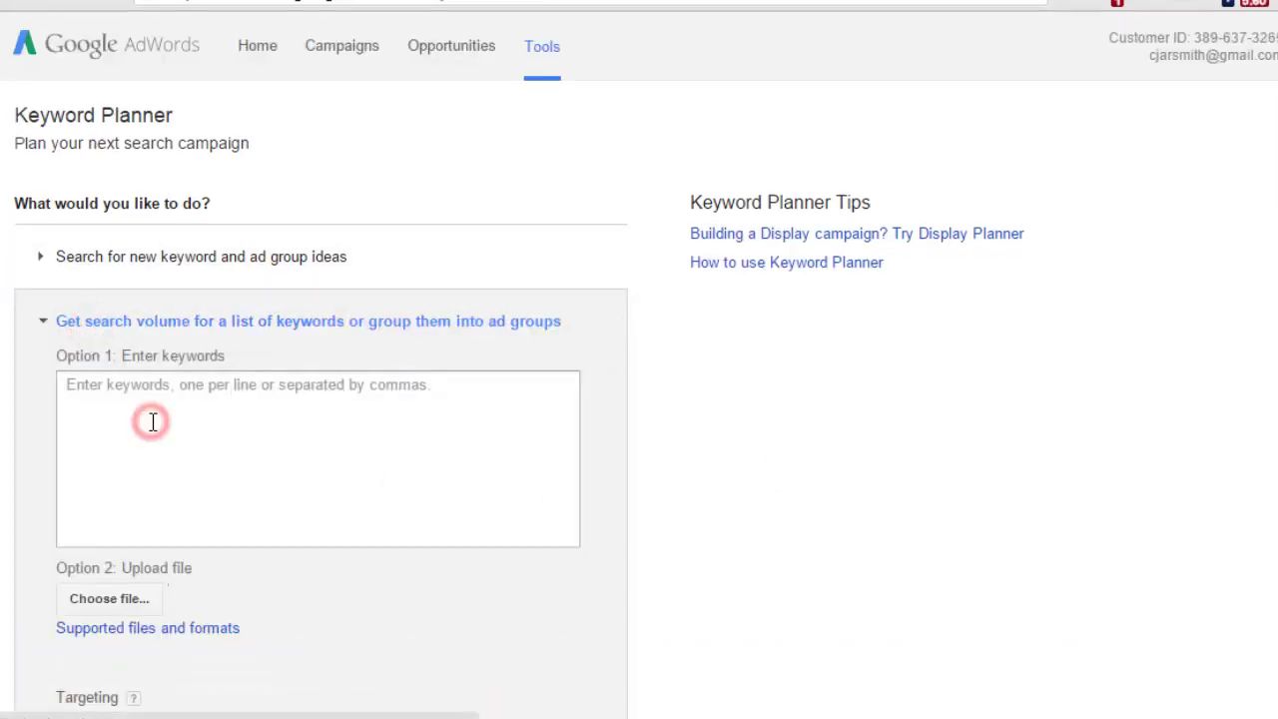
pyautogui.hotkey('ctrl', 'v')
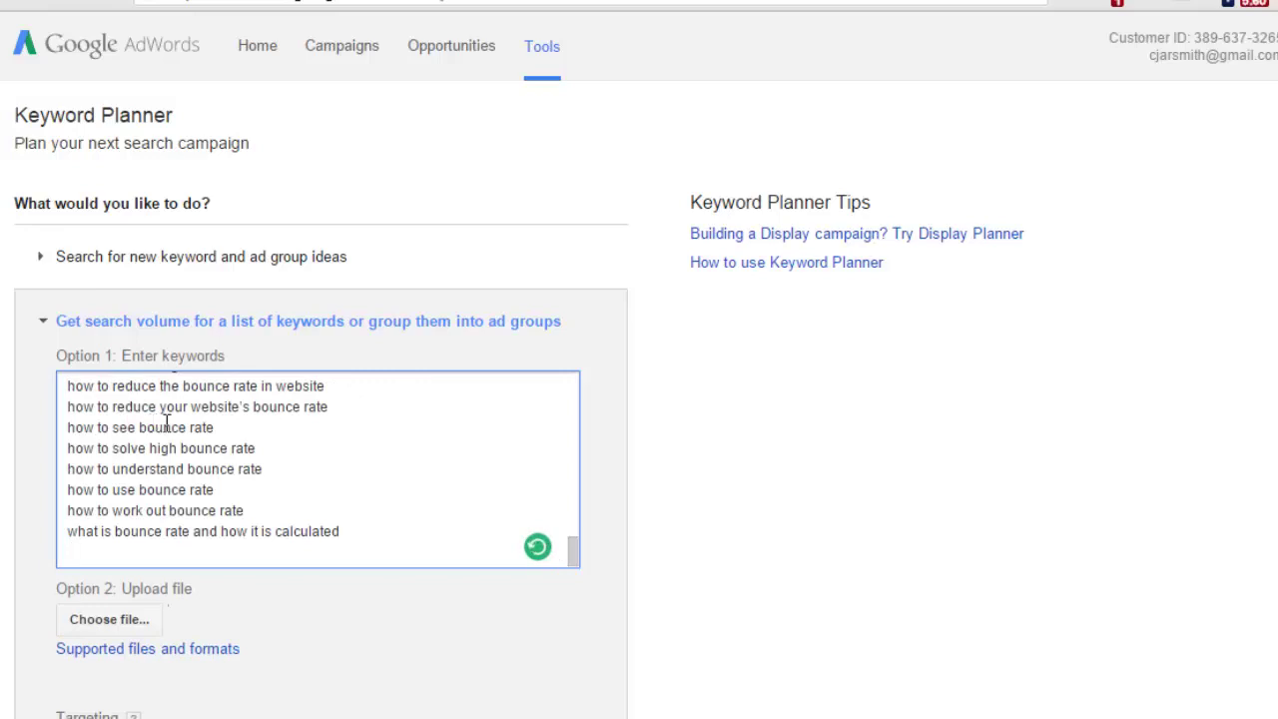
pyautogui.scroll(-5, 371, 454)
# Get search volumes for the pasted keywords and hide the monthly search volume chart.
pyautogui.click(98, 426)
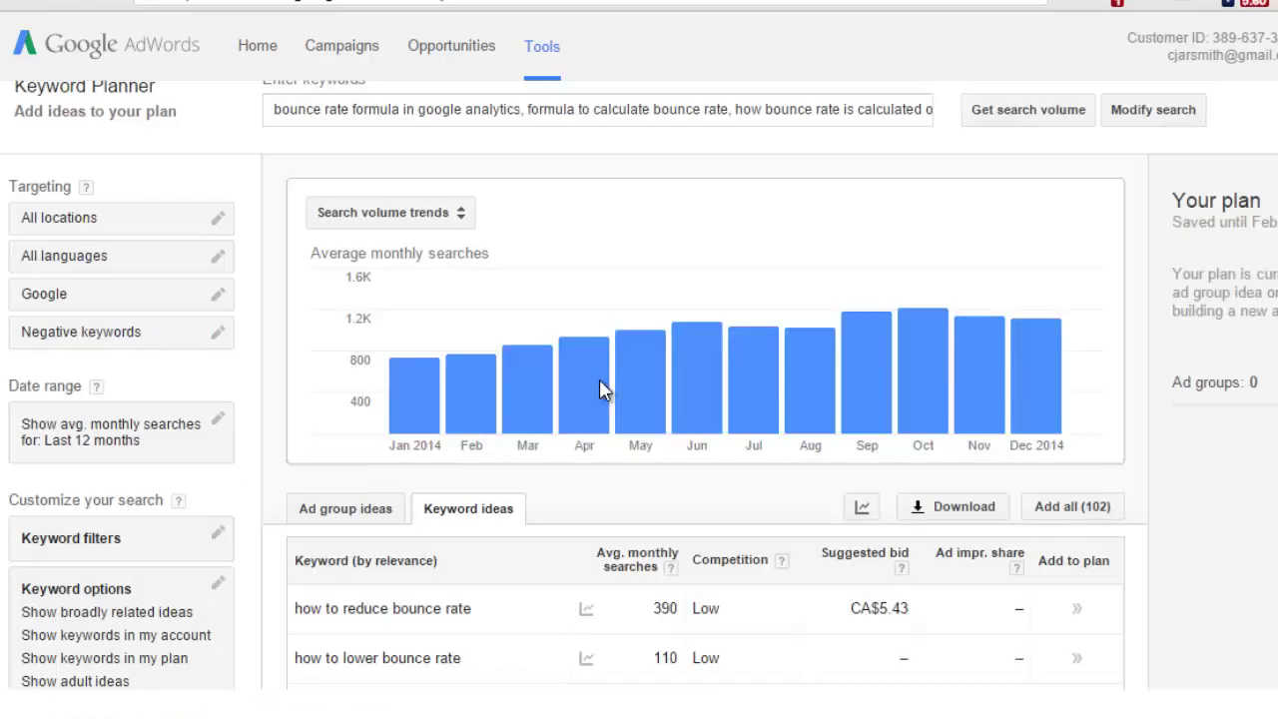
pyautogui.click(863, 509)
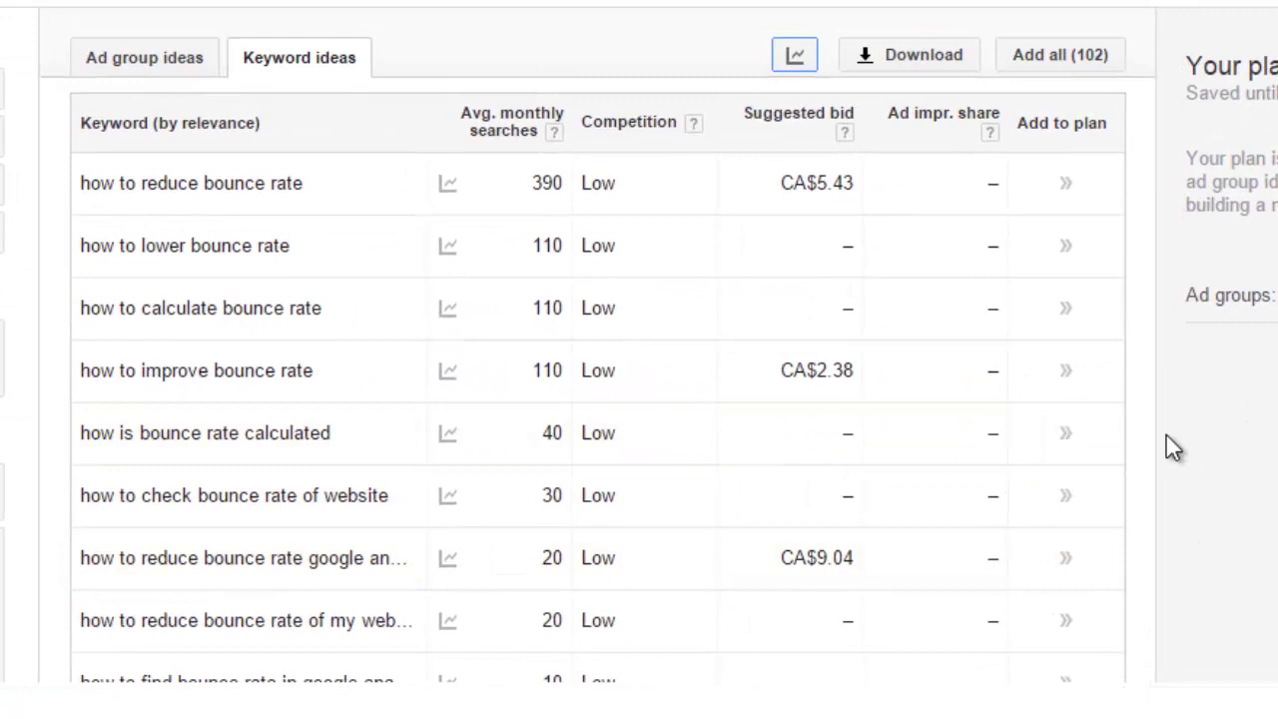
pyautogui.scroll(-2, 1153, 429)
pyautogui.scroll(-2, 1153, 436)
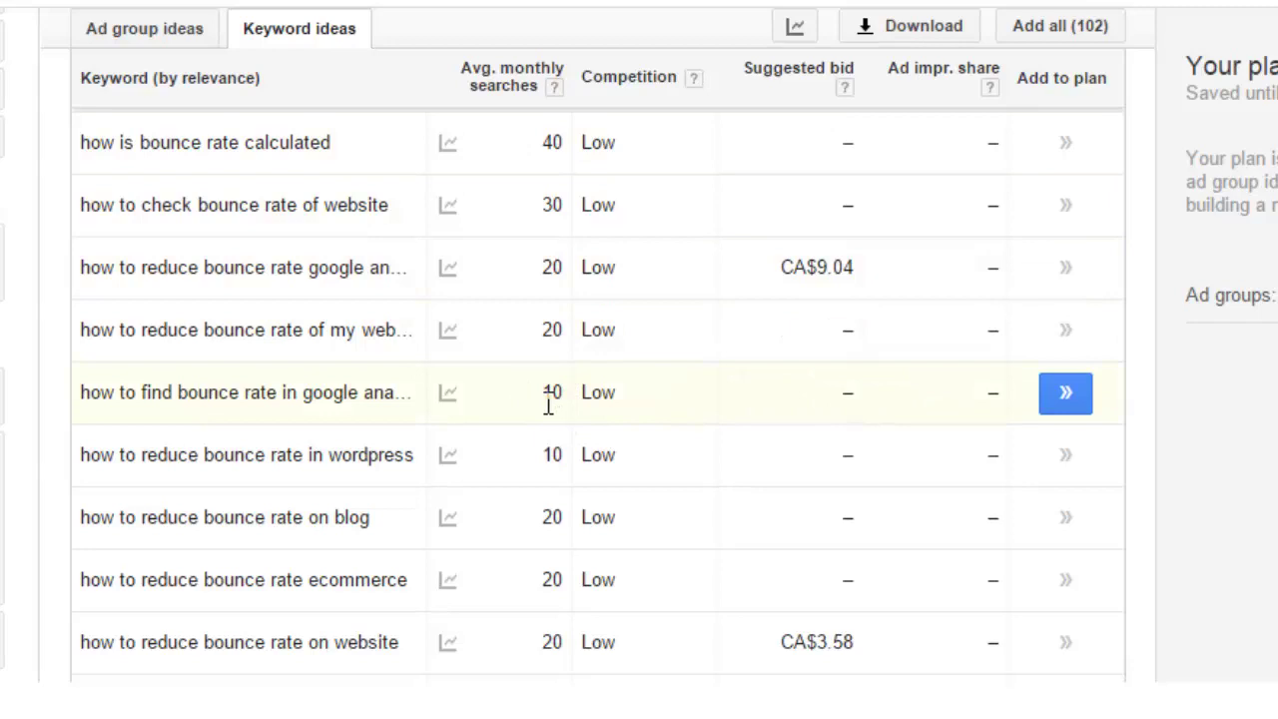
pyautogui.scroll(-5, 529, 394)
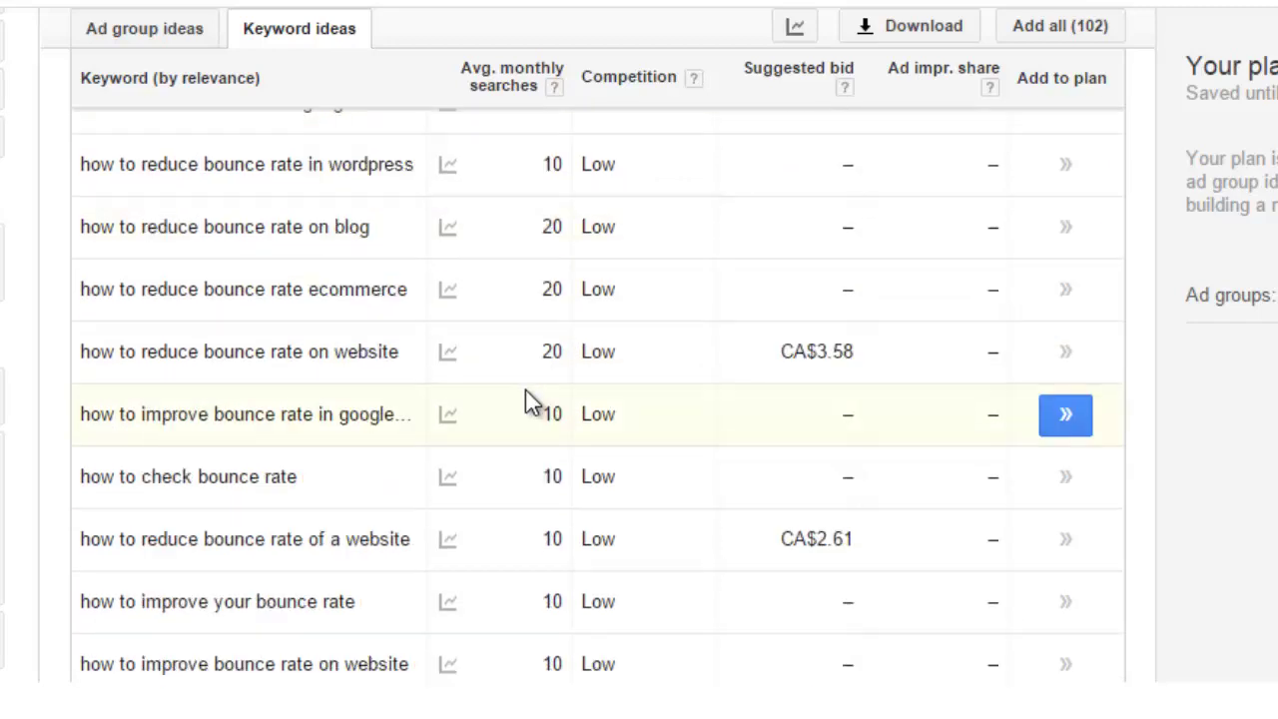
pyautogui.scroll(-7, 514, 390)
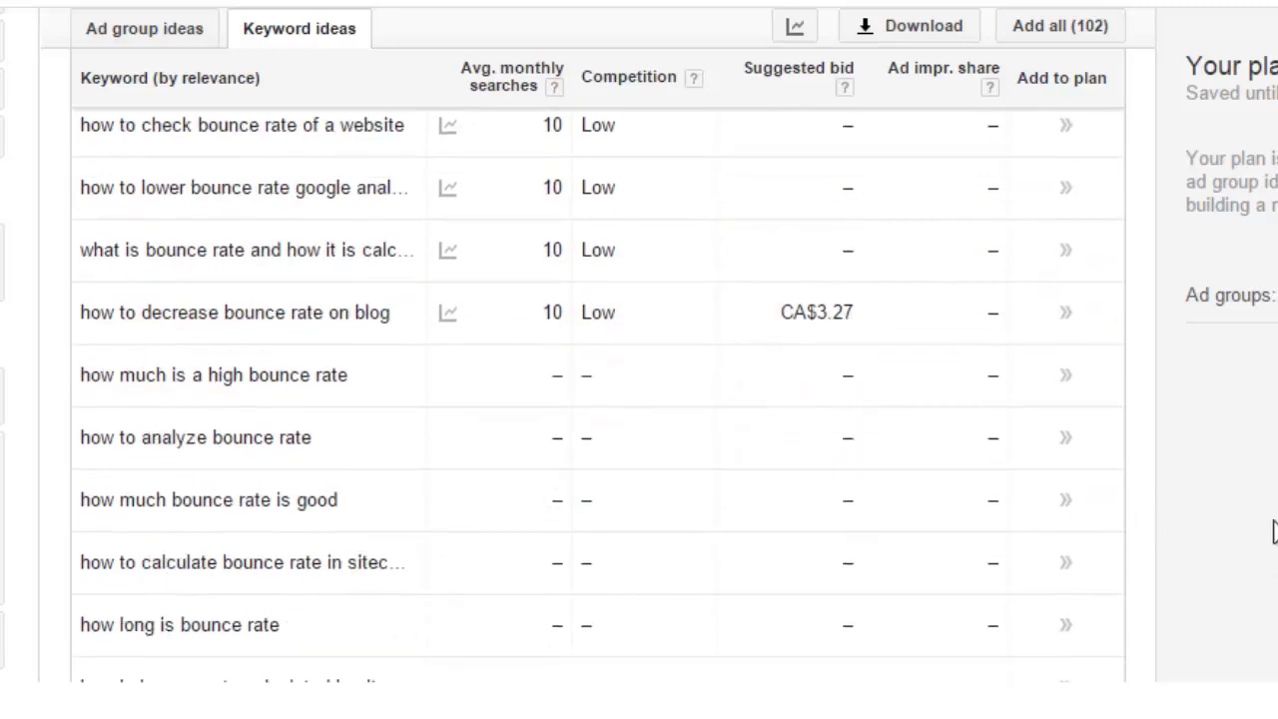
pyautogui.scroll(-2, 1158, 459)
pyautogui.click(1136, 449)
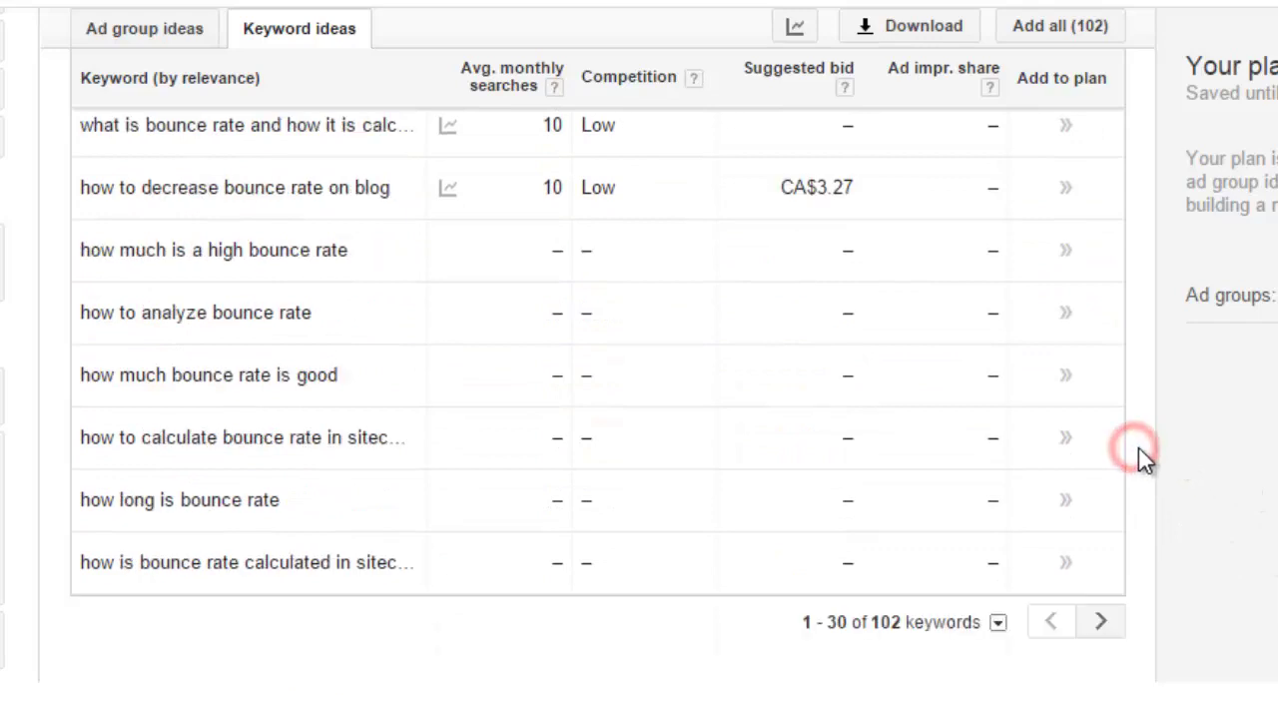
# Show 100 keywords per page and scroll through the 'how to reduce bounce rate' phrase volumes.
pyautogui.click(998, 623)
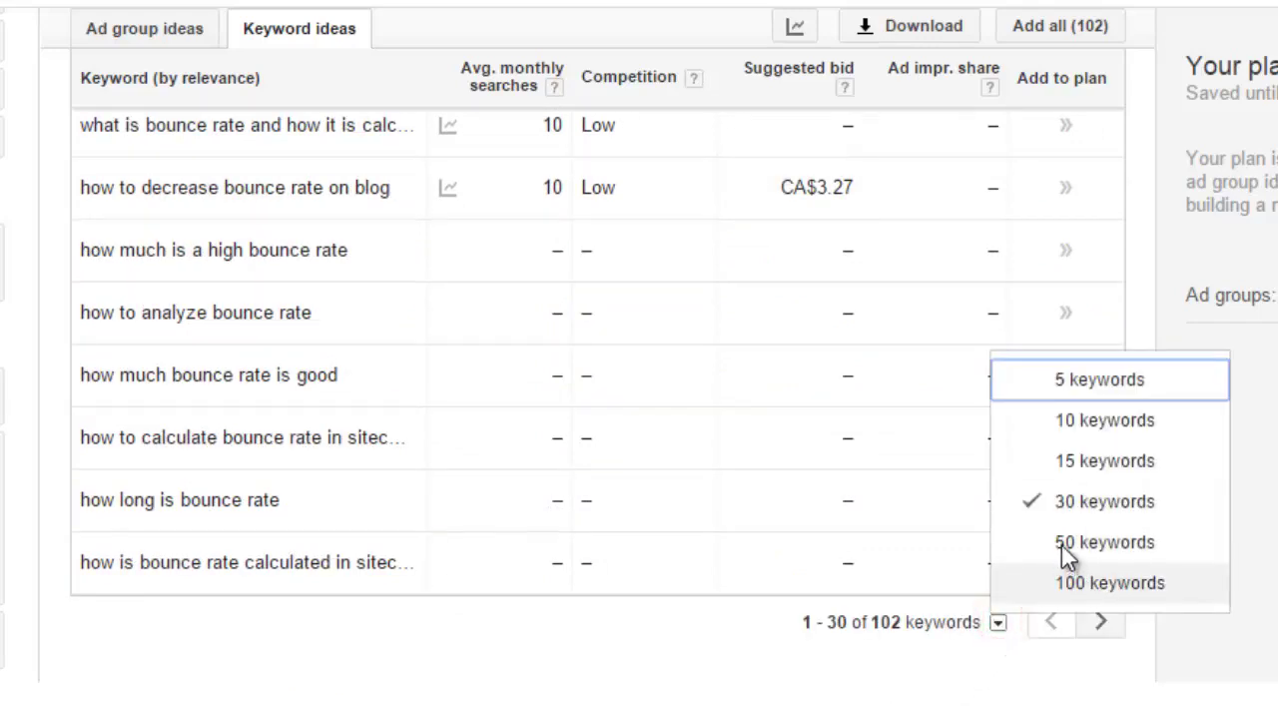
pyautogui.click(1064, 582)
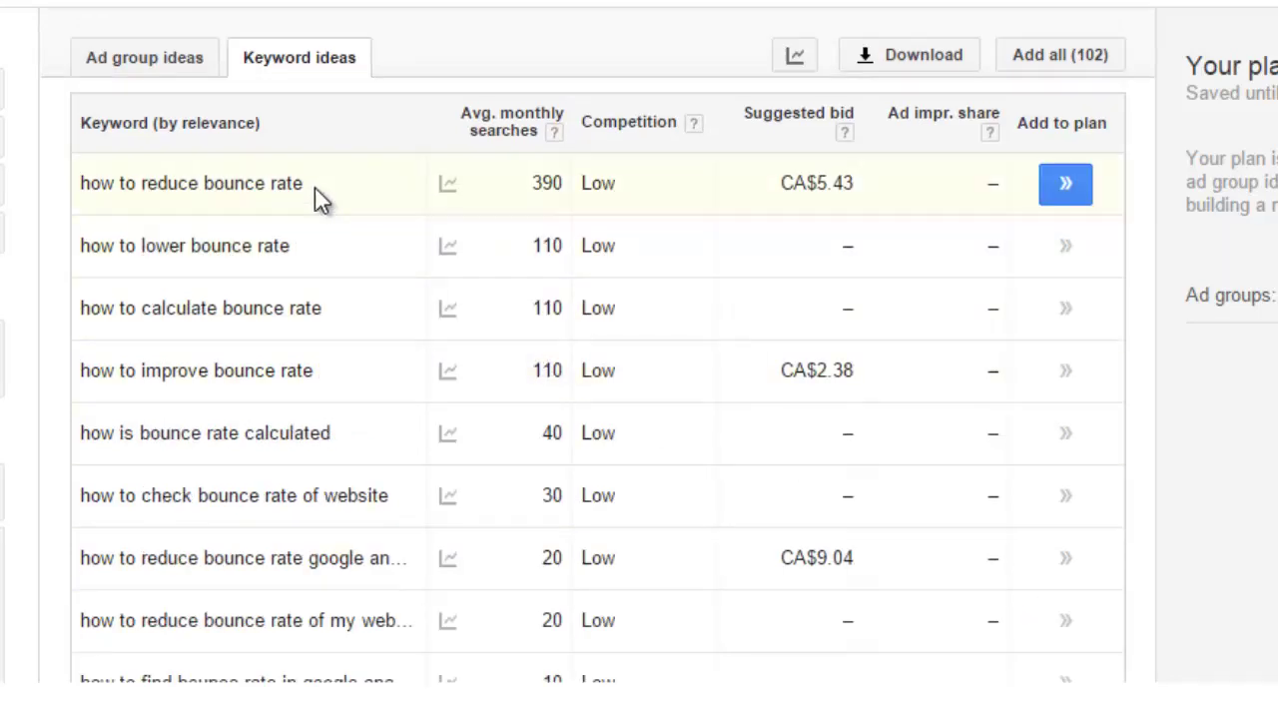
pyautogui.scroll(-3, 320, 289)
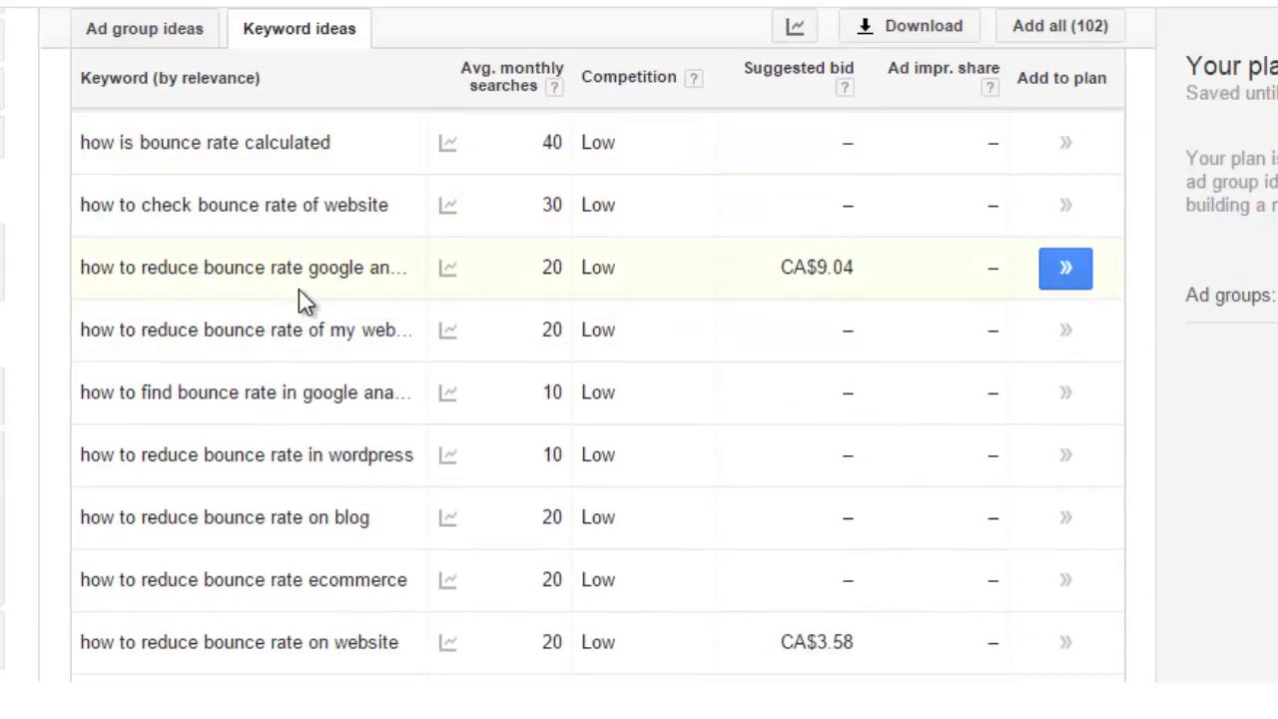
pyautogui.scroll(-3, 198, 361)
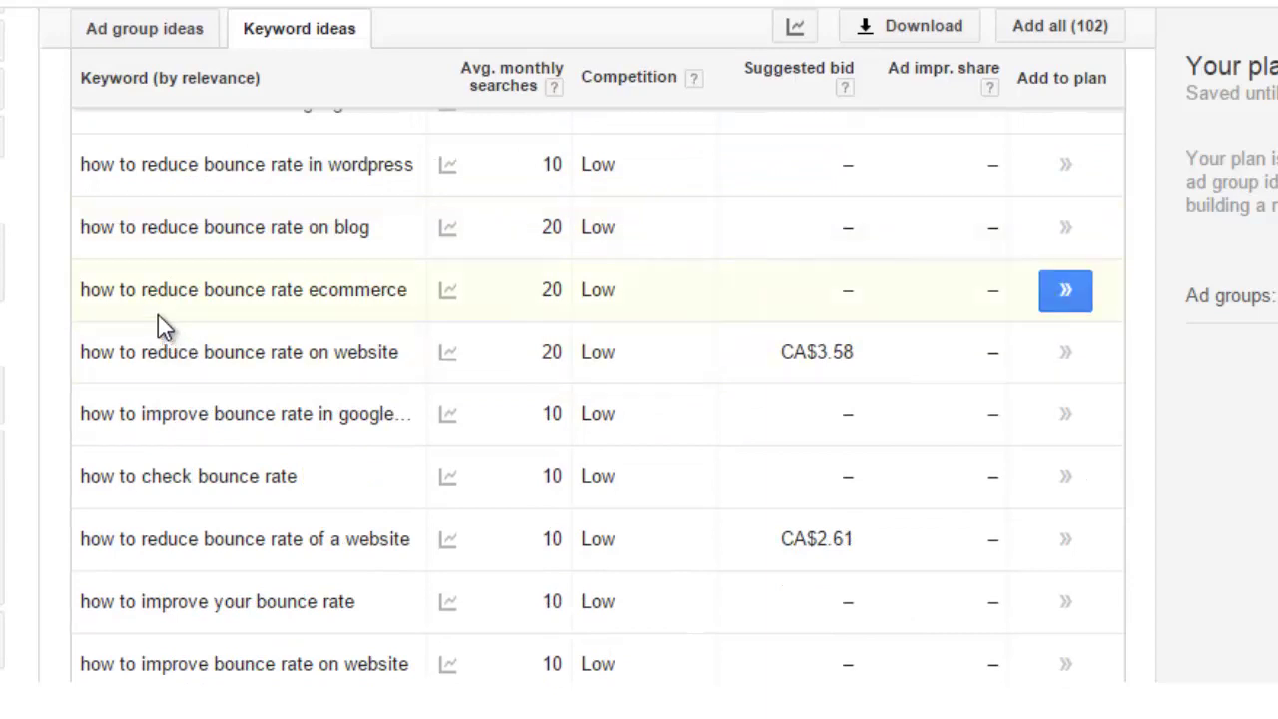
pyautogui.scroll(-2, 171, 351)
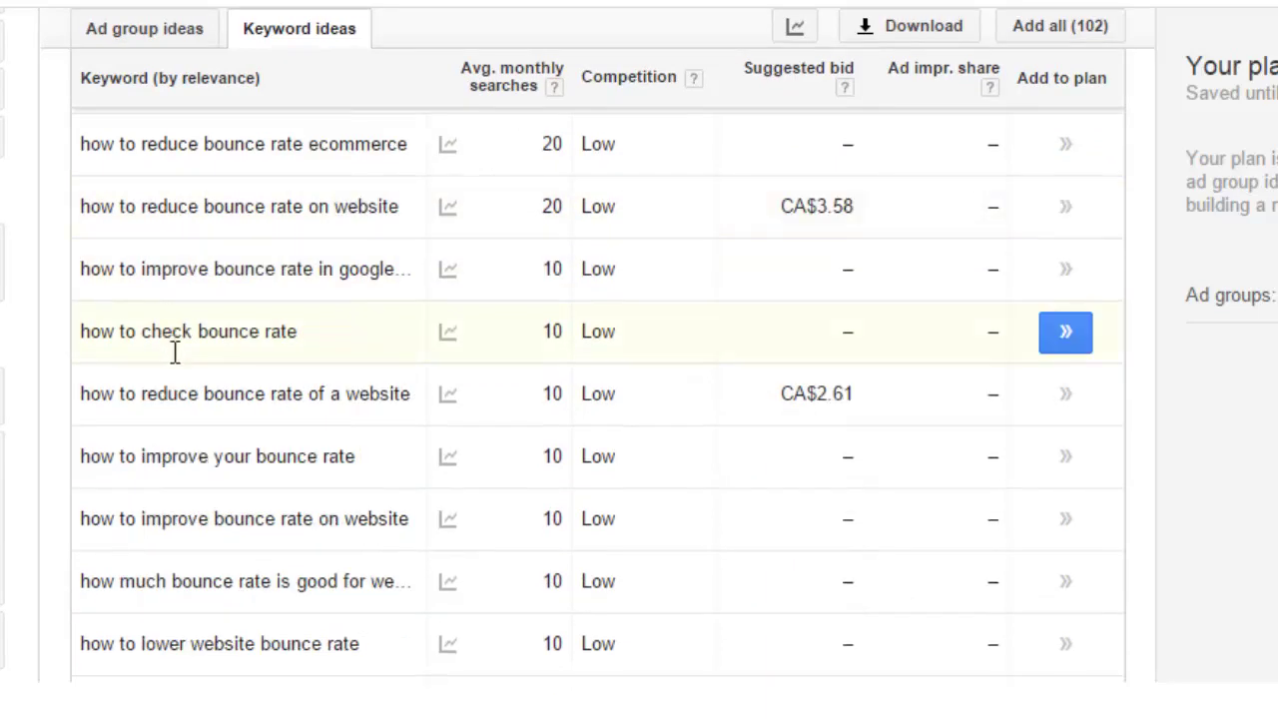
pyautogui.scroll(3, 185, 461)
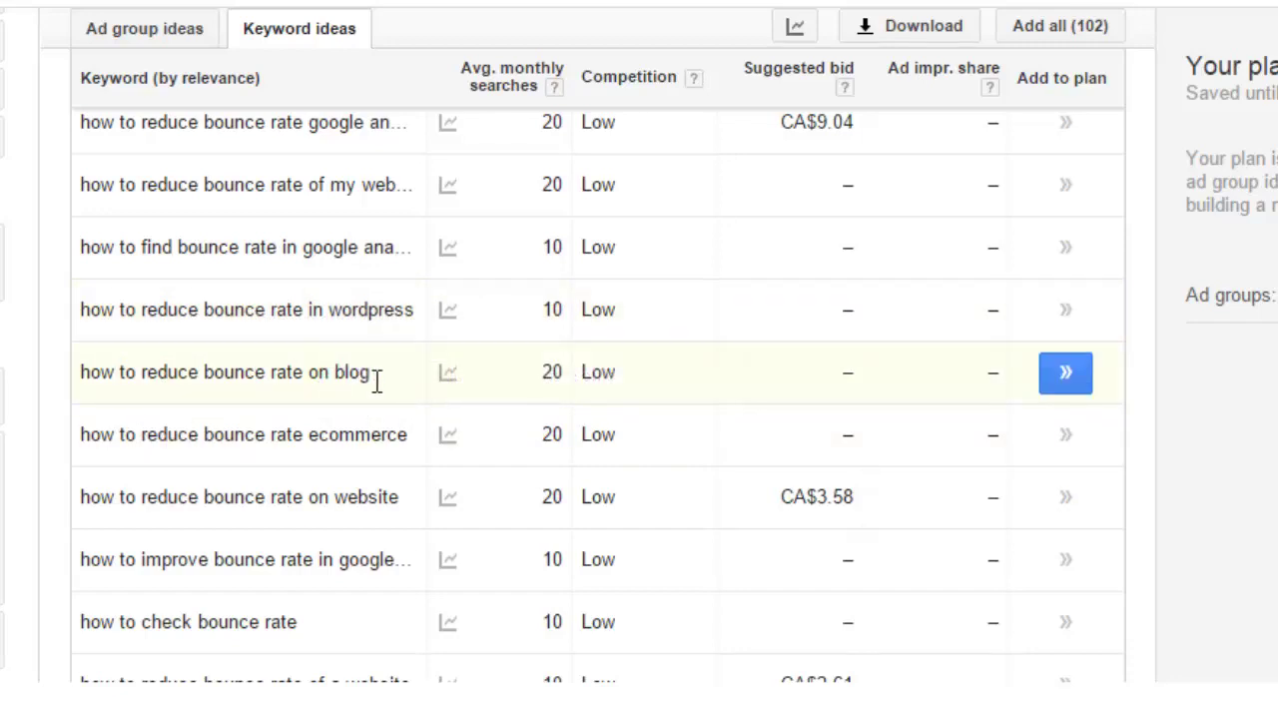
pyautogui.moveTo(448, 375)
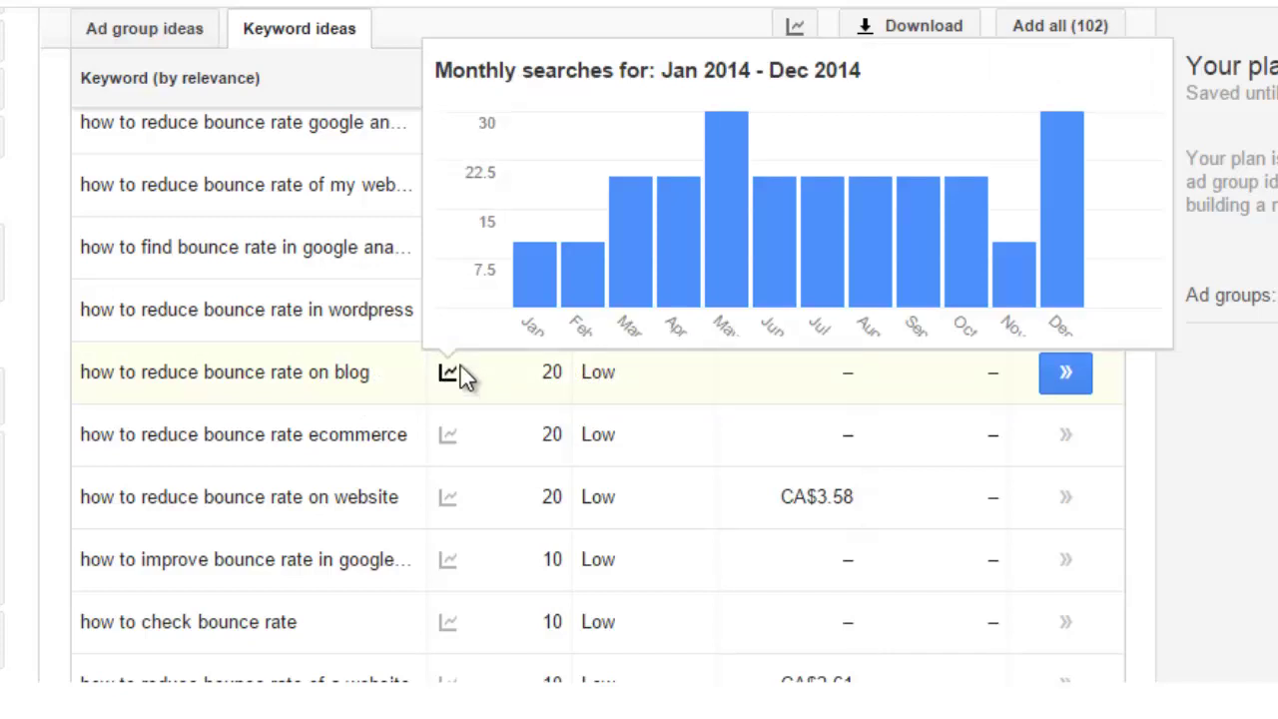
pyautogui.moveTo(619, 296)
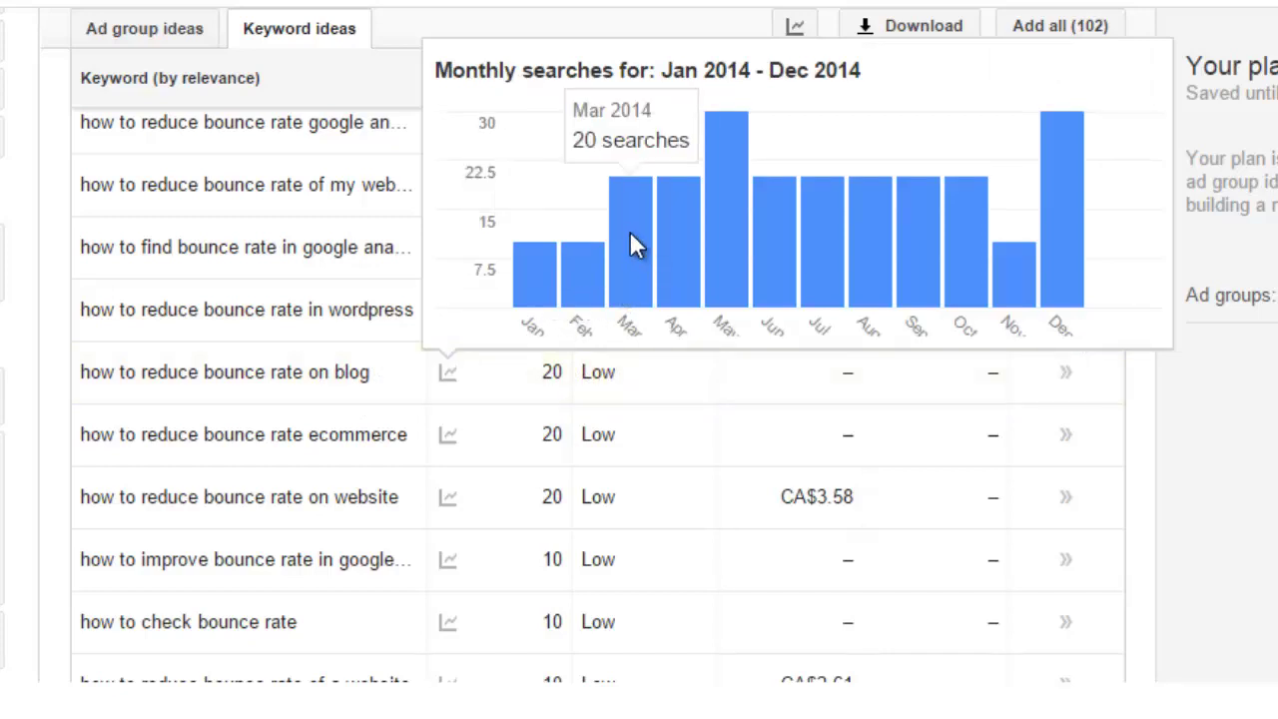
pyautogui.moveTo(716, 235)
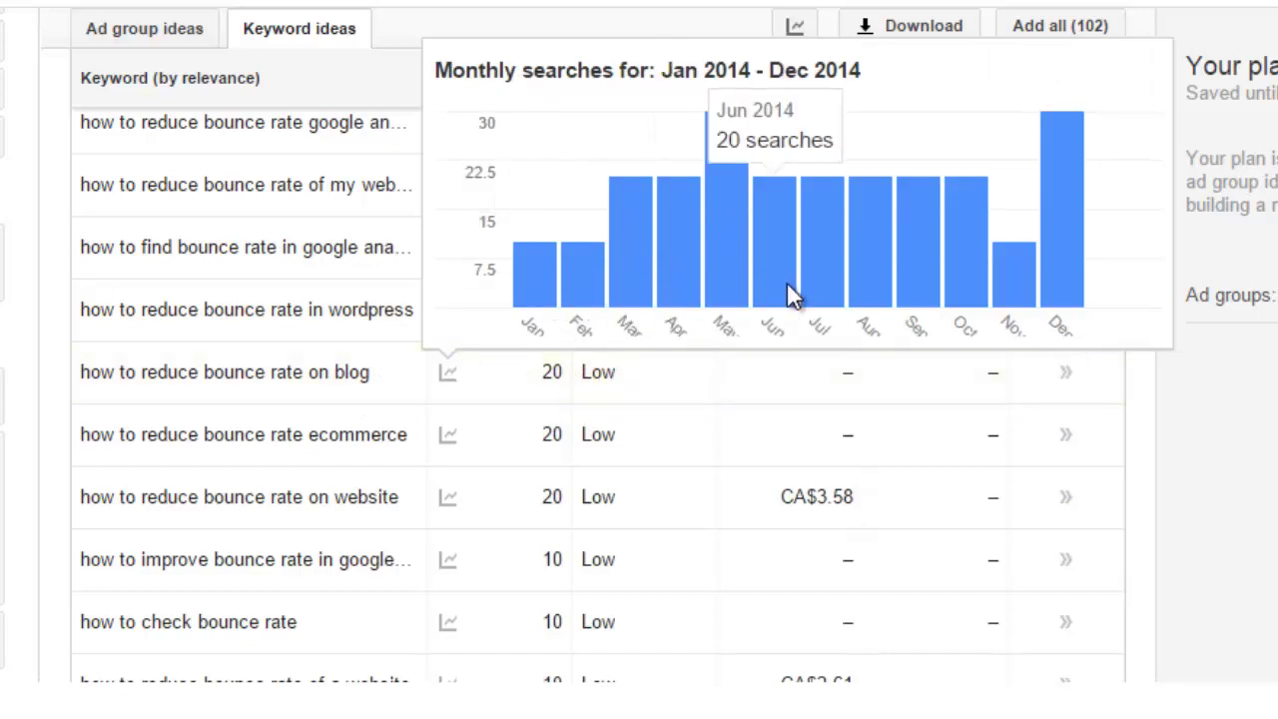
pyautogui.moveTo(967, 266)
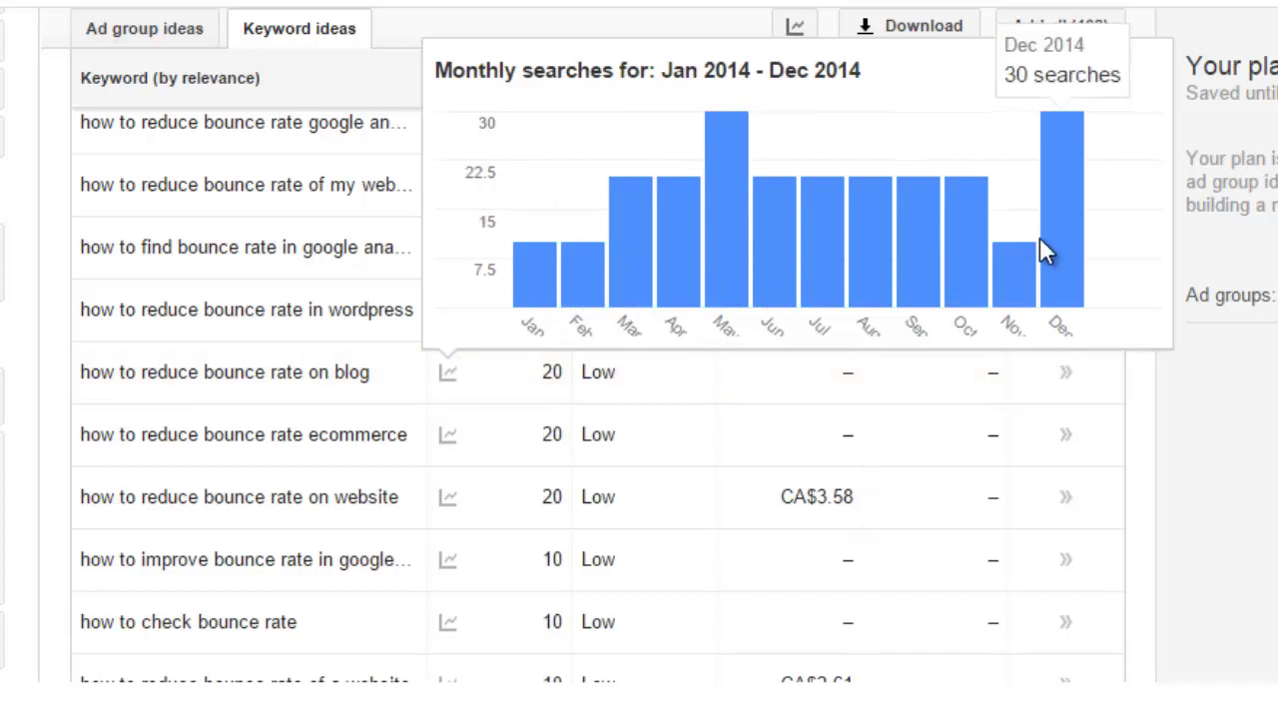
pyautogui.moveTo(839, 172)
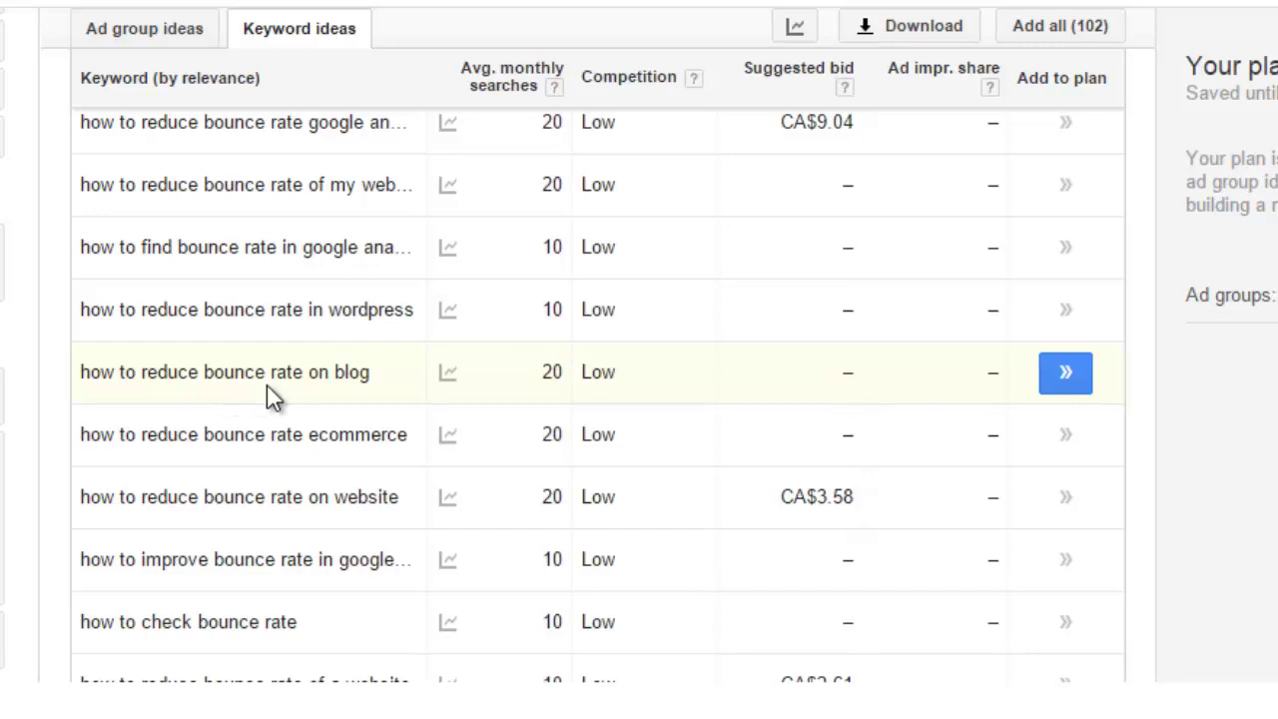
# Run a Google Context Menu Search on the selected phrase 'how to reduce bounce rate on blog'.
pyautogui.moveTo(371, 377); pyautogui.dragTo(81, 365)
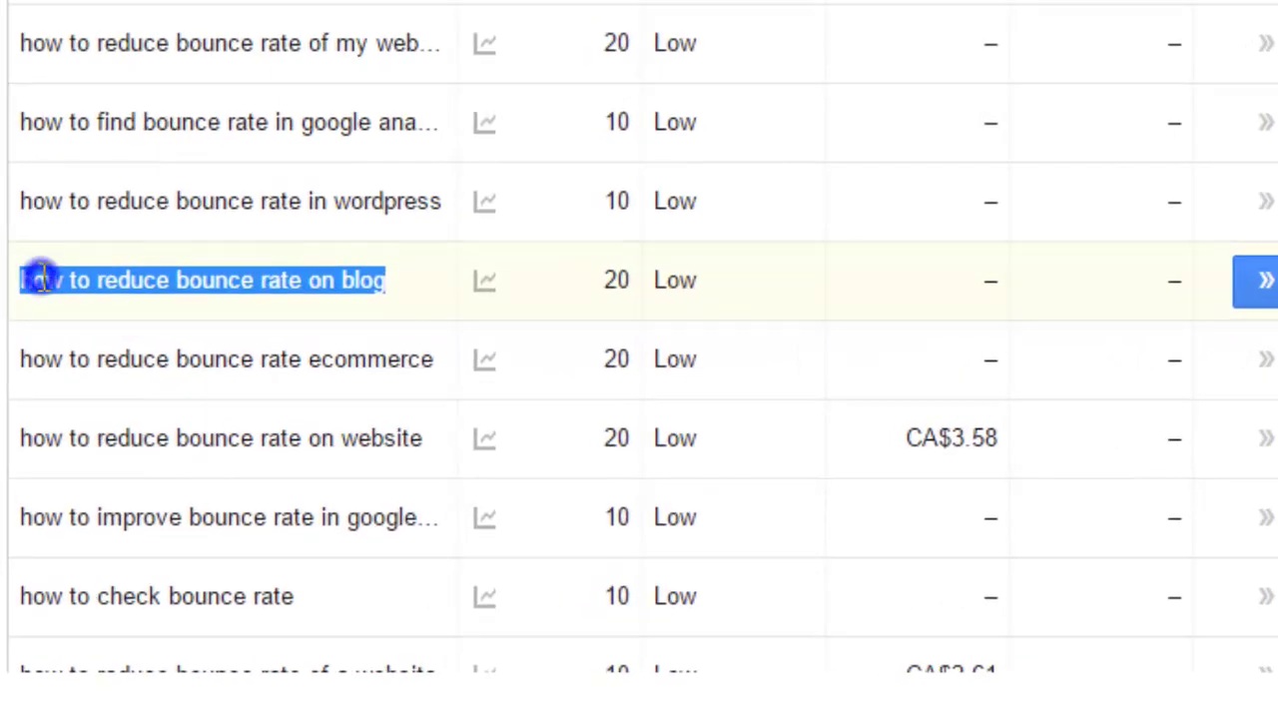
pyautogui.rightClick(39, 278)
pyautogui.moveTo(223, 454)
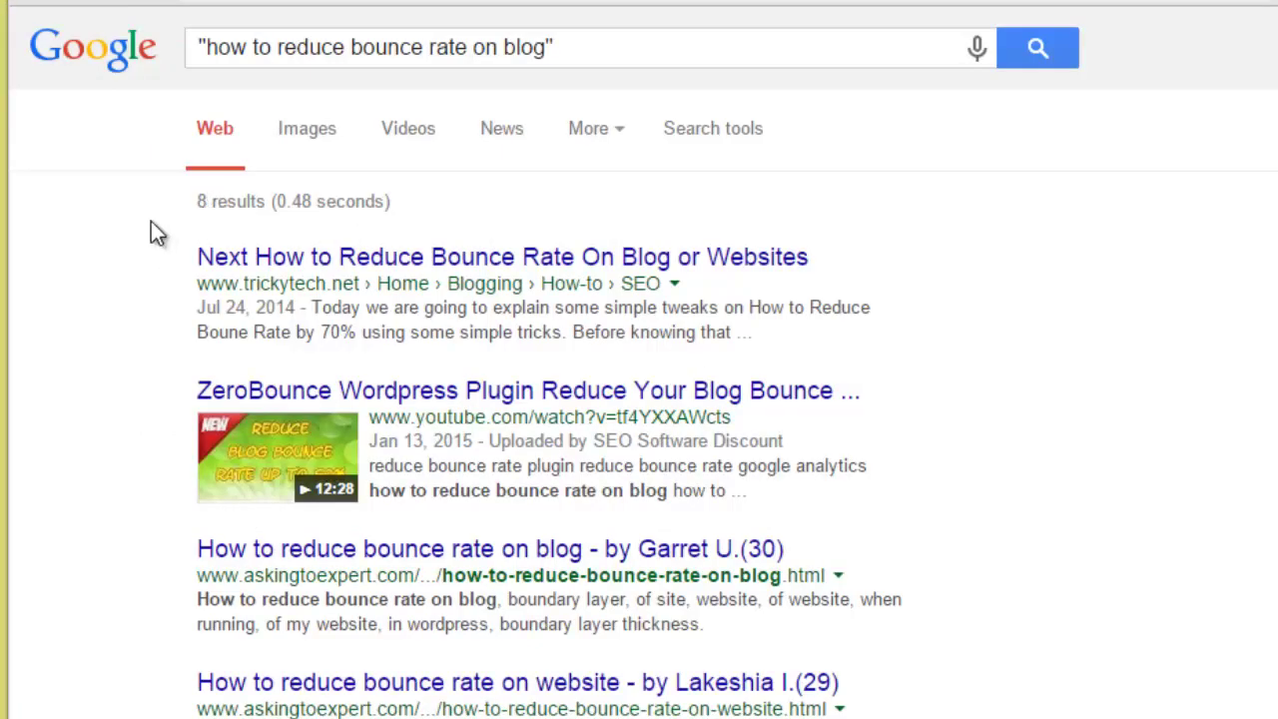
# Strip the quotes and search again for how to reduce bounce rate on blog.
pyautogui.click(607, 48)
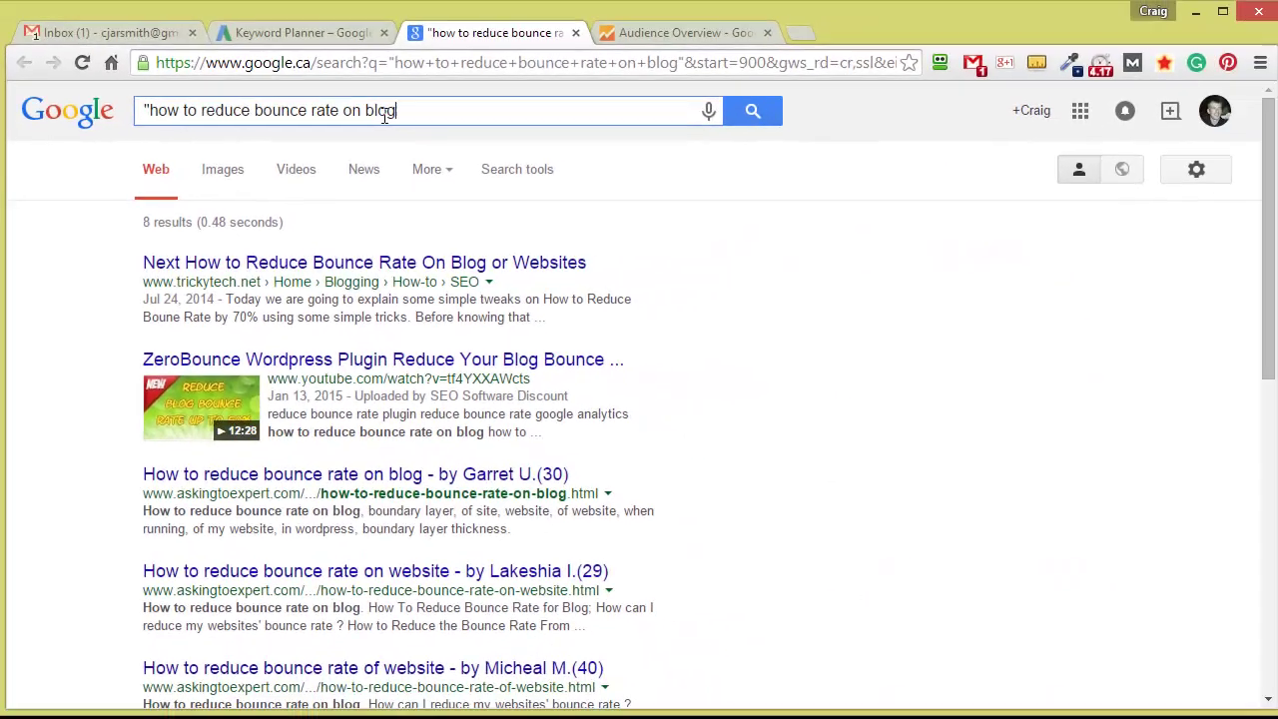
pyautogui.press('BackSpace')
pyautogui.click(204, 47)
pyautogui.press('Delete')
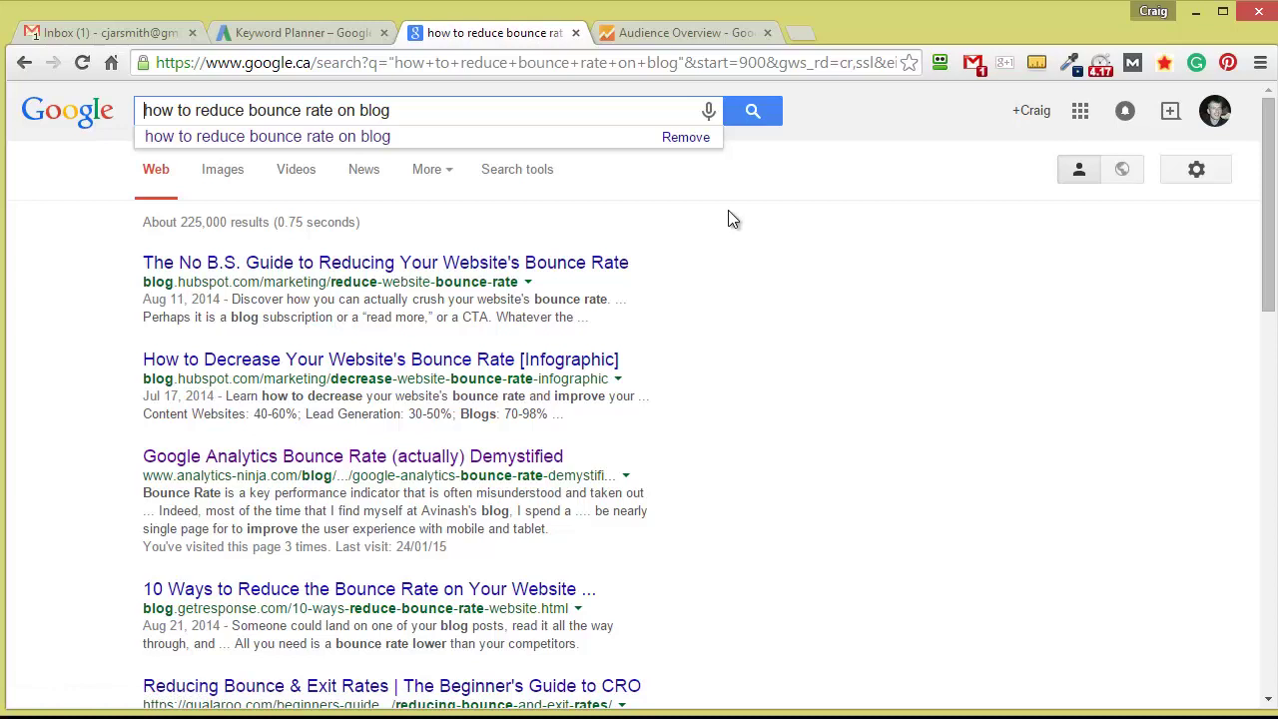
pyautogui.click(748, 118)
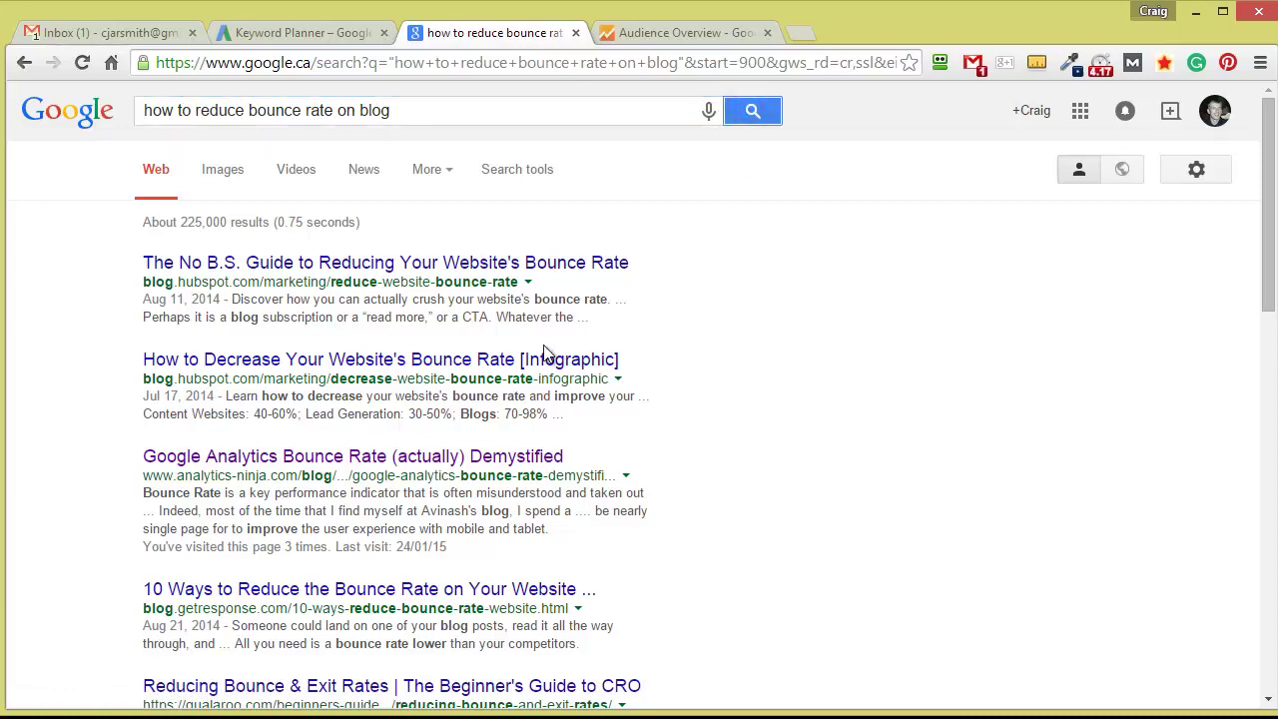
# Turn on MozBar metrics using the Google US (non-personalized) profile.
pyautogui.click(1133, 66)
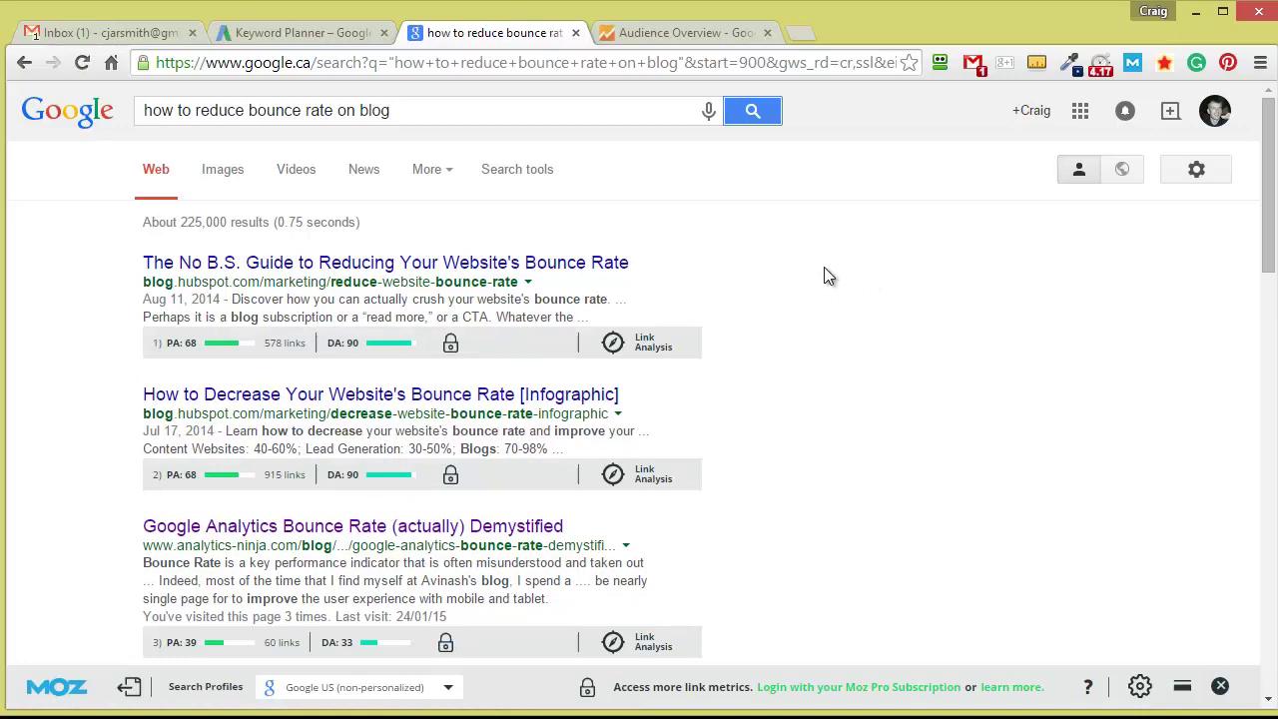
pyautogui.click(408, 689)
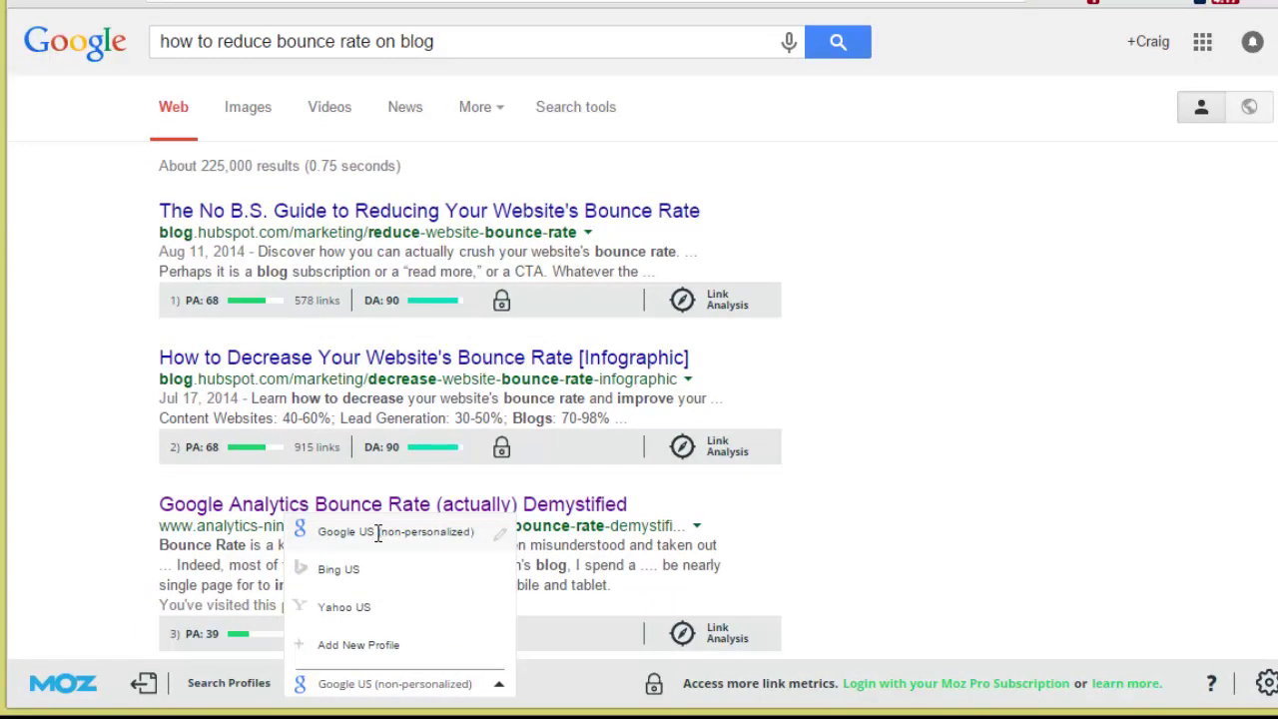
pyautogui.click(395, 532)
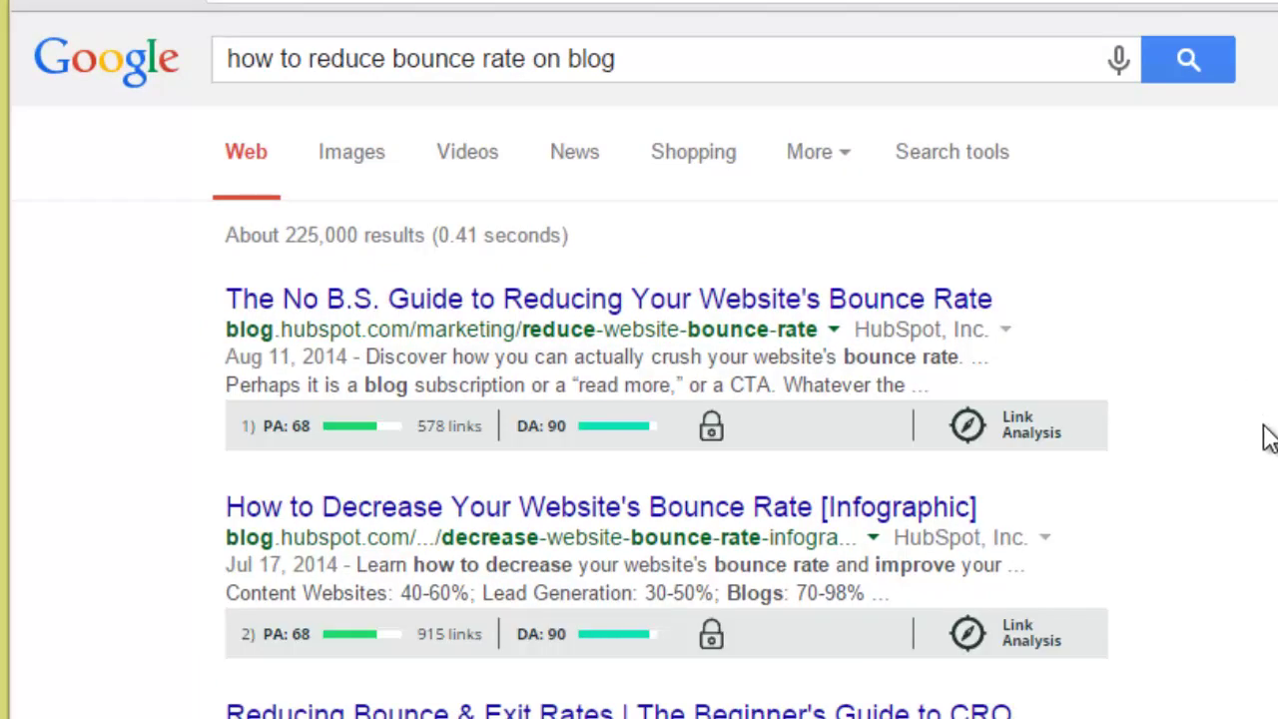
# Scroll the web results to read MozBar PA/DA, e.g. Search Engine Watch DA 90, Crazy Egg DA 79.
pyautogui.scroll(-3, 1264, 429)
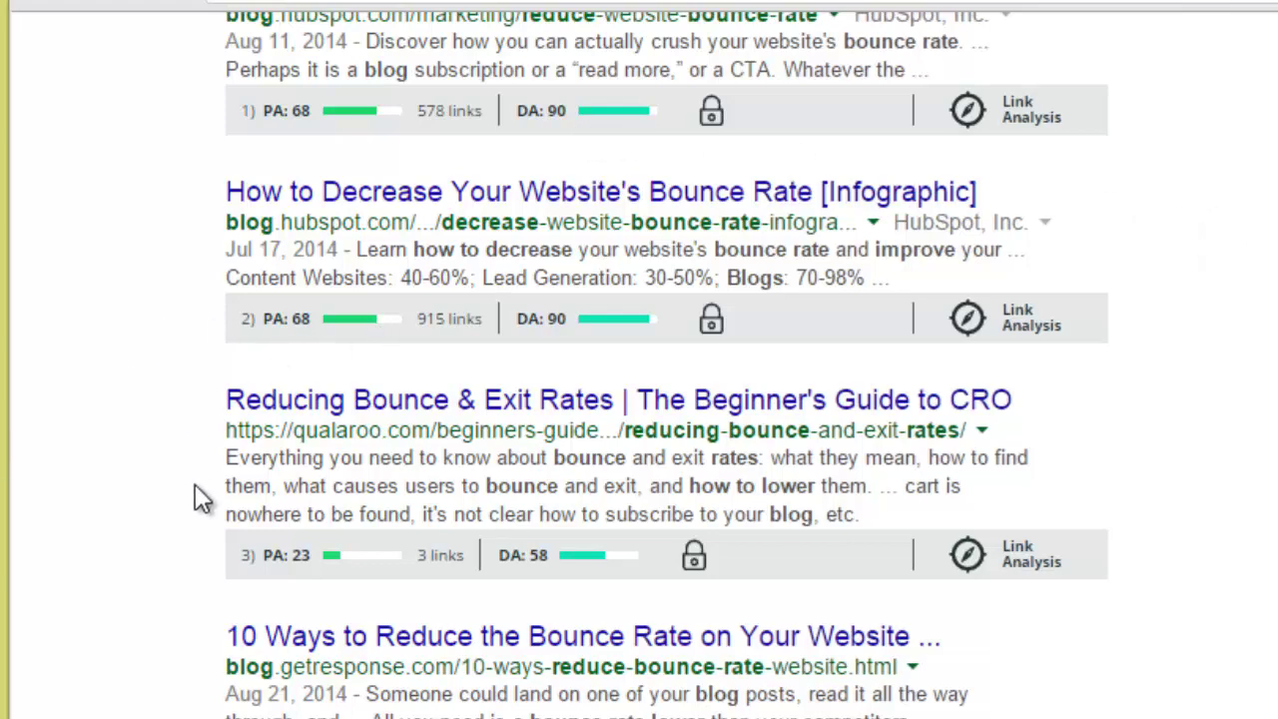
pyautogui.scroll(-1, 190, 499)
pyautogui.scroll(-5, 400, 165)
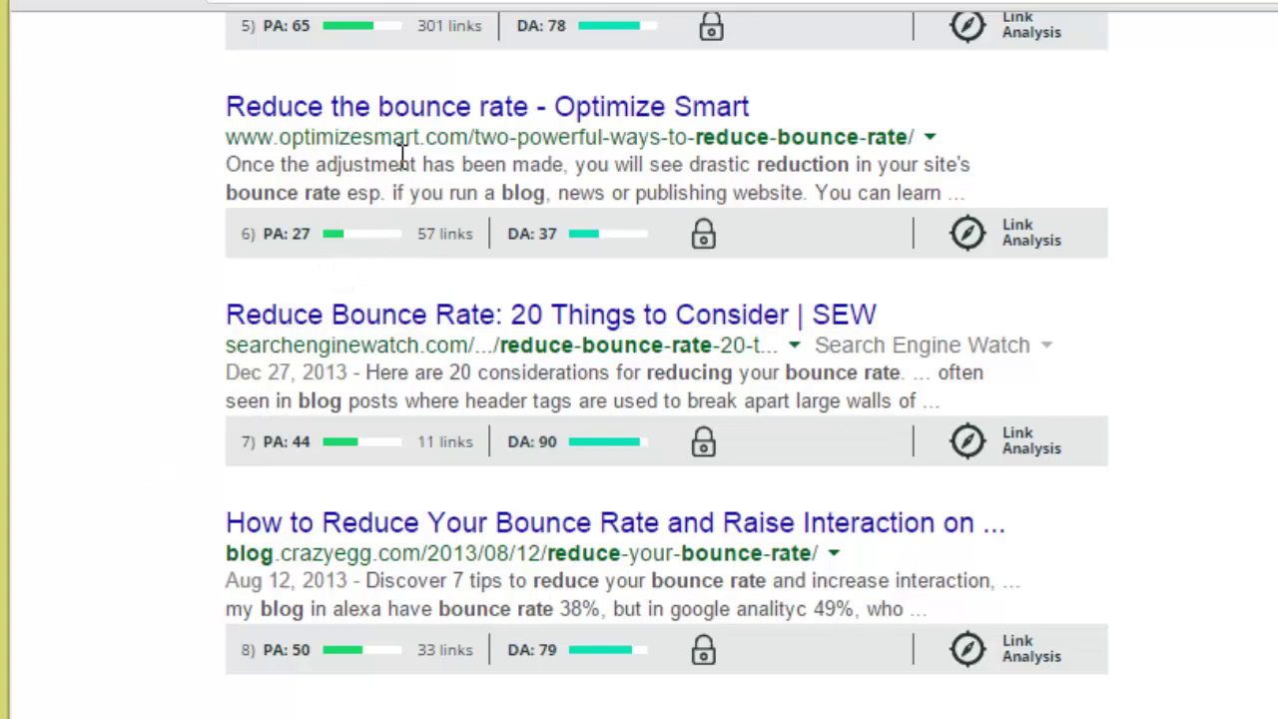
pyautogui.scroll(-5, 129, 329)
pyautogui.scroll(10, 166, 307)
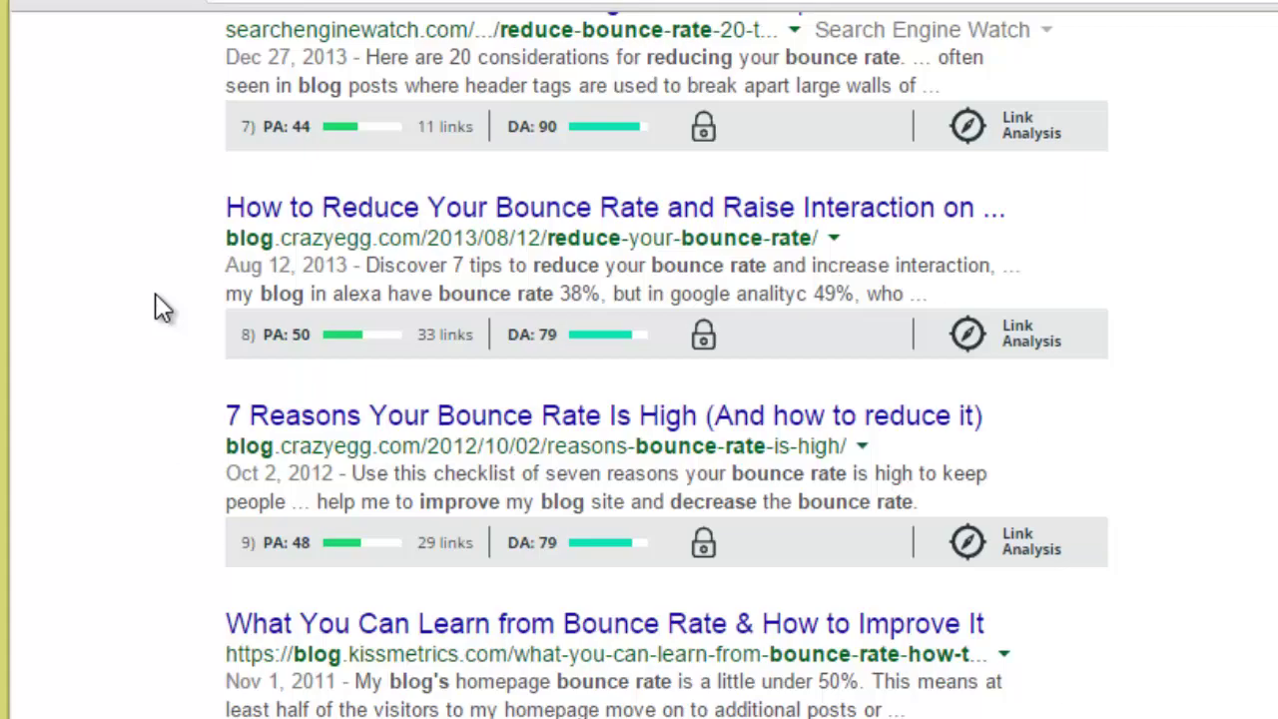
pyautogui.scroll(5, 172, 330)
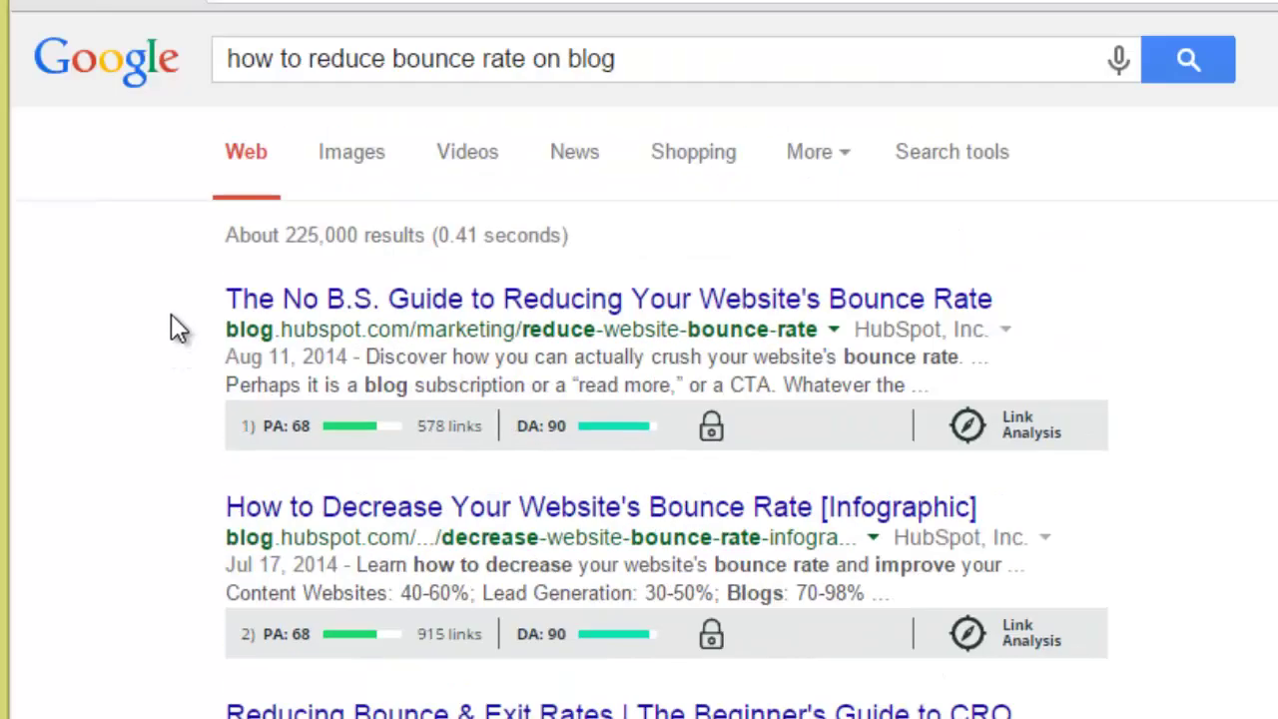
pyautogui.scroll(-10, 116, 450)
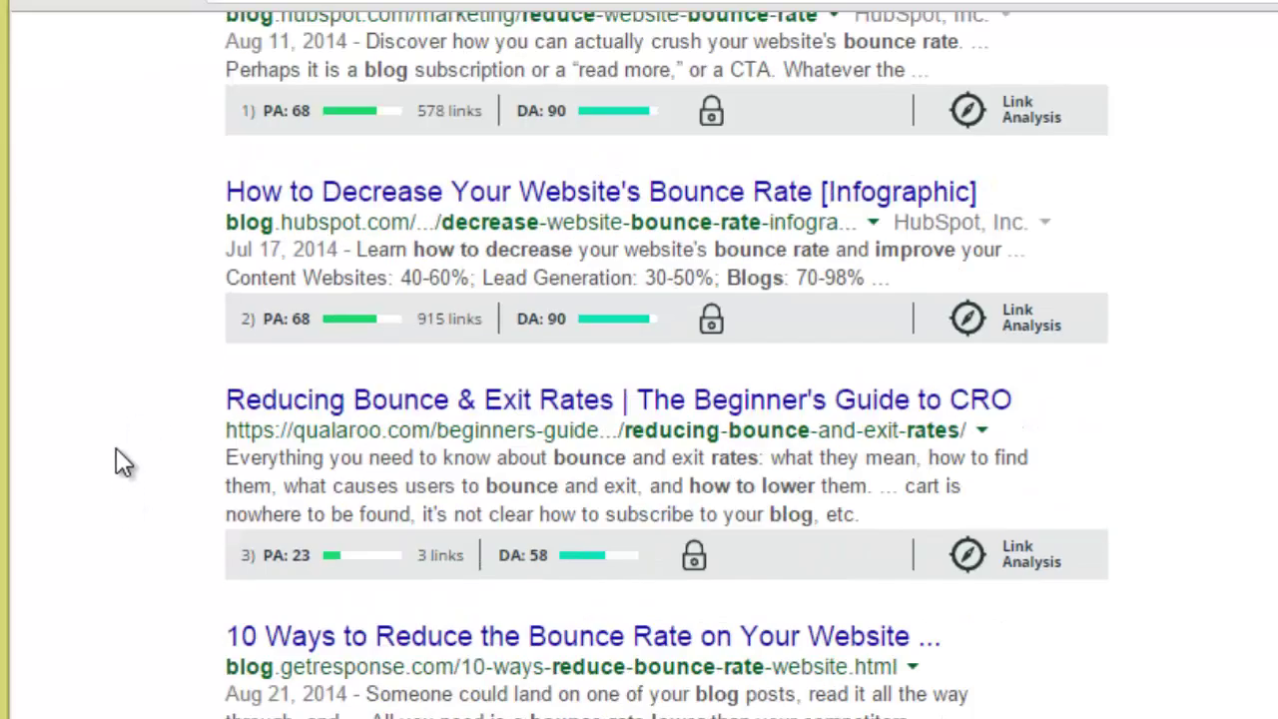
pyautogui.scroll(-5, 124, 431)
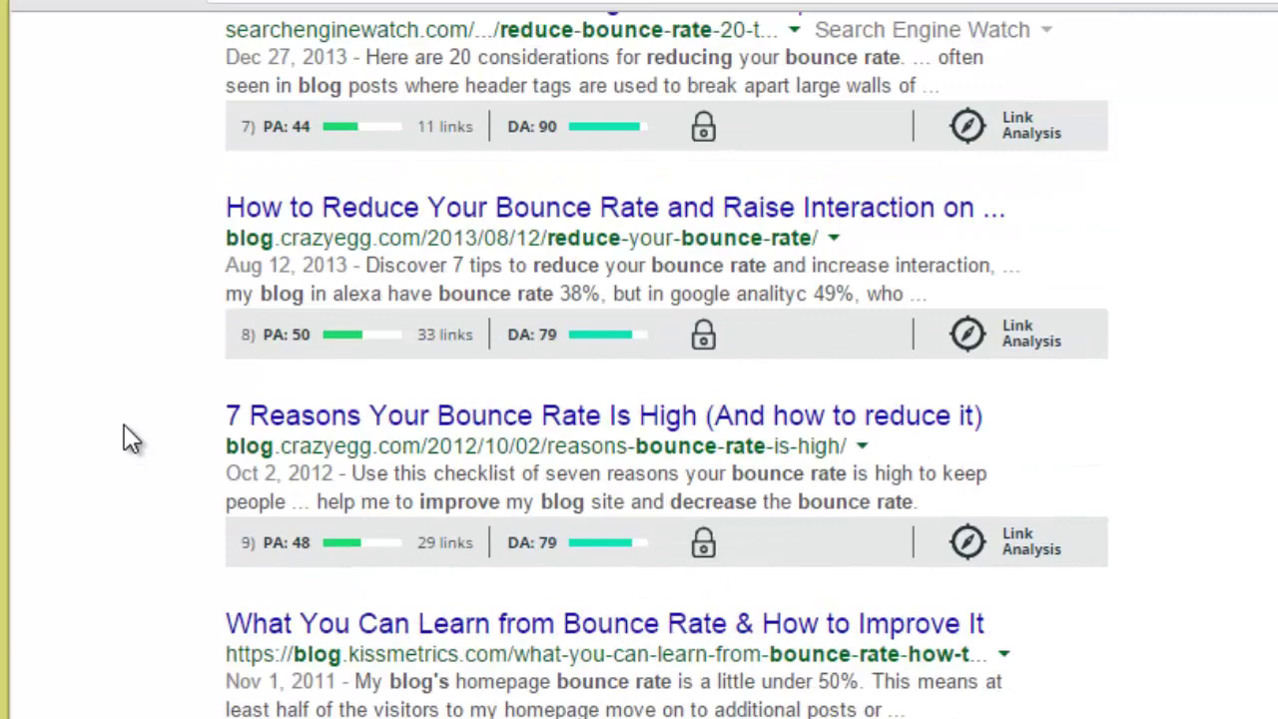
pyautogui.scroll(15, 122, 425)
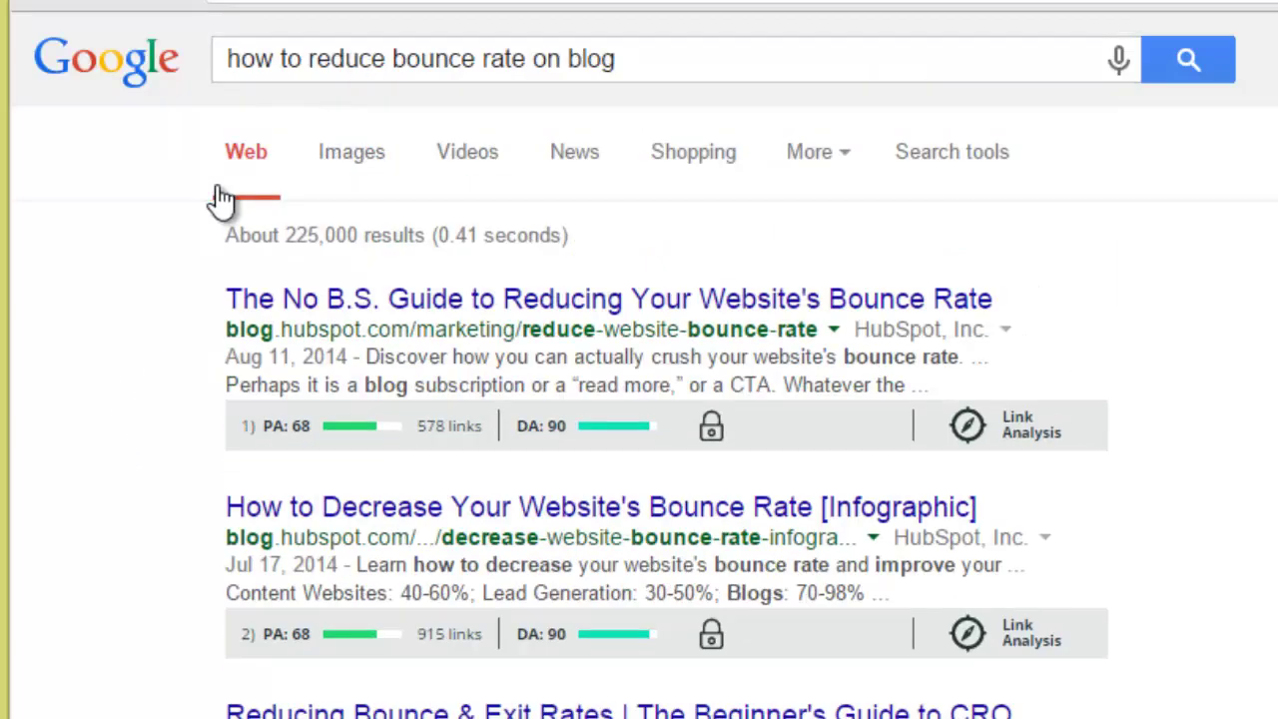
# Switch to the Videos results (about 39,500) and scroll through them, noting YouTube at DA 100.
pyautogui.click(457, 150)
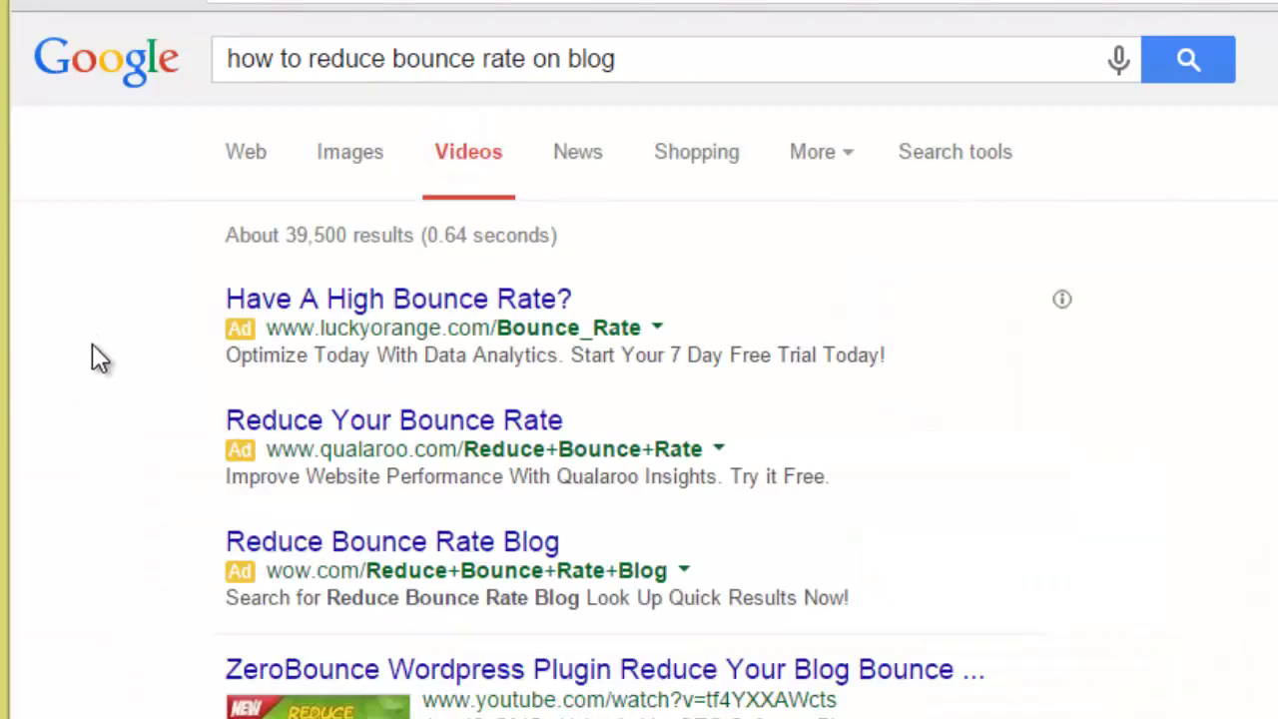
pyautogui.scroll(-8, 92, 347)
pyautogui.scroll(1, 111, 399)
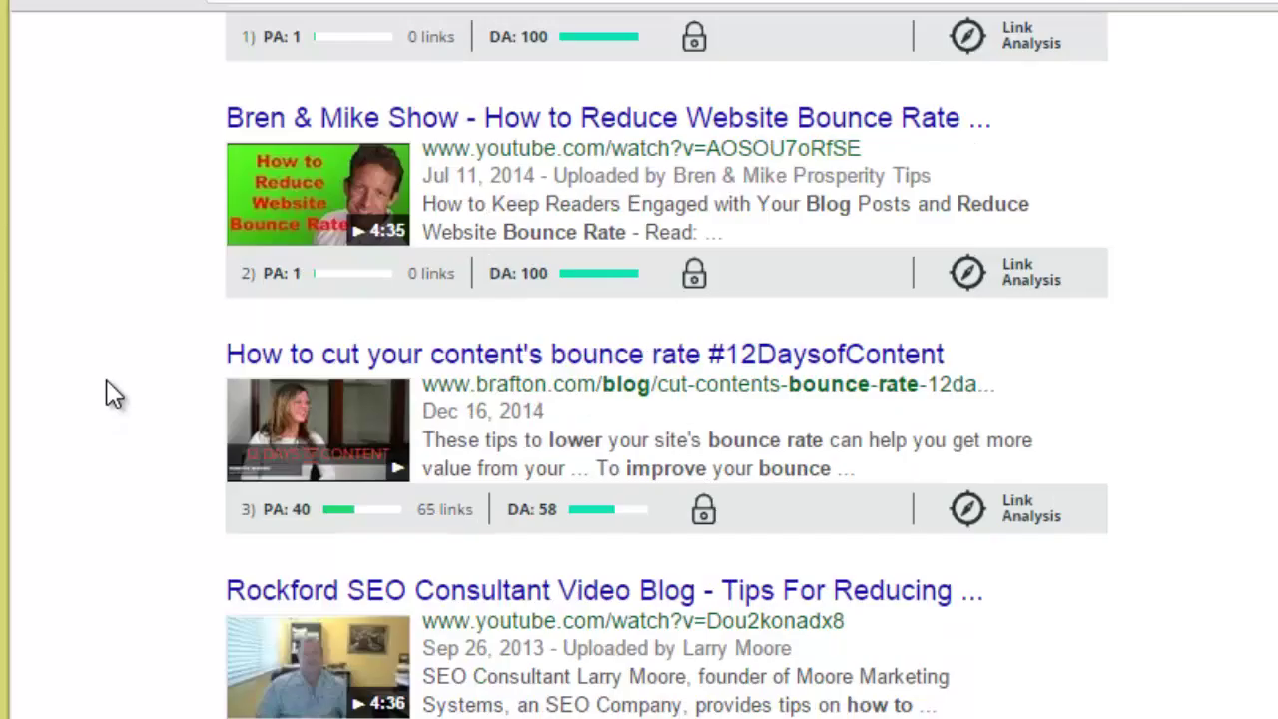
pyautogui.scroll(6, 113, 394)
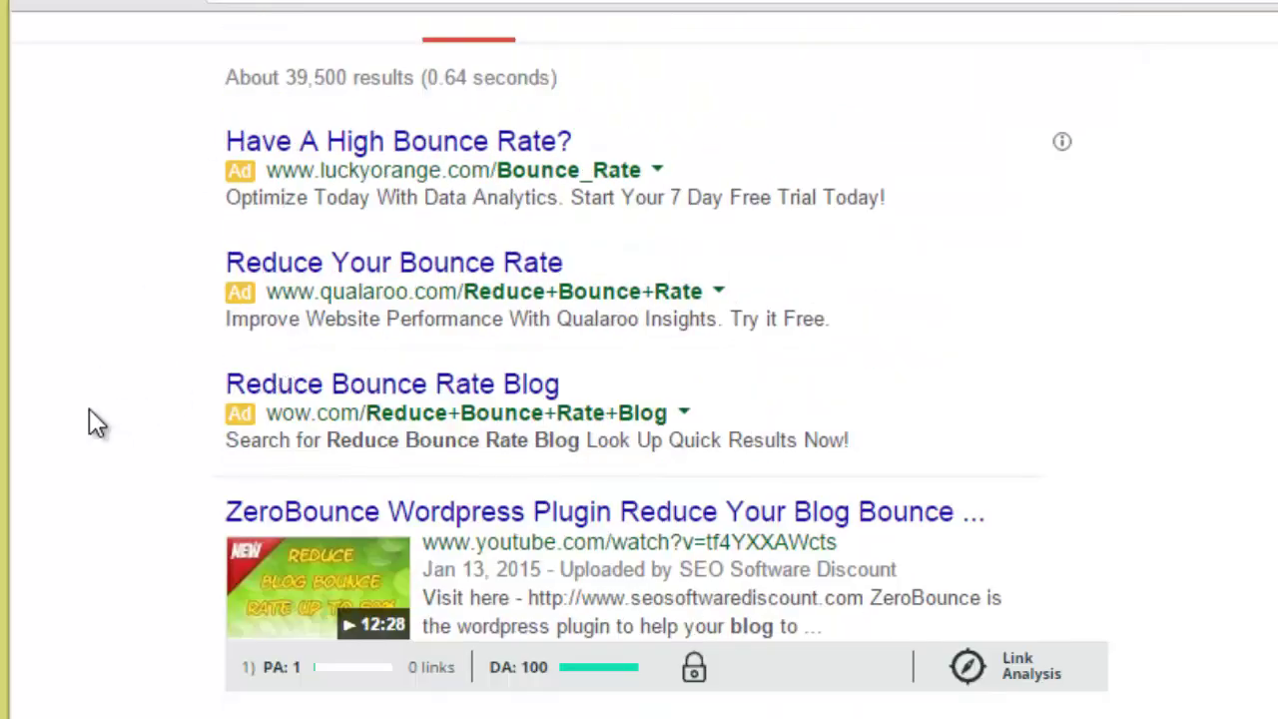
pyautogui.scroll(2, 449, 223)
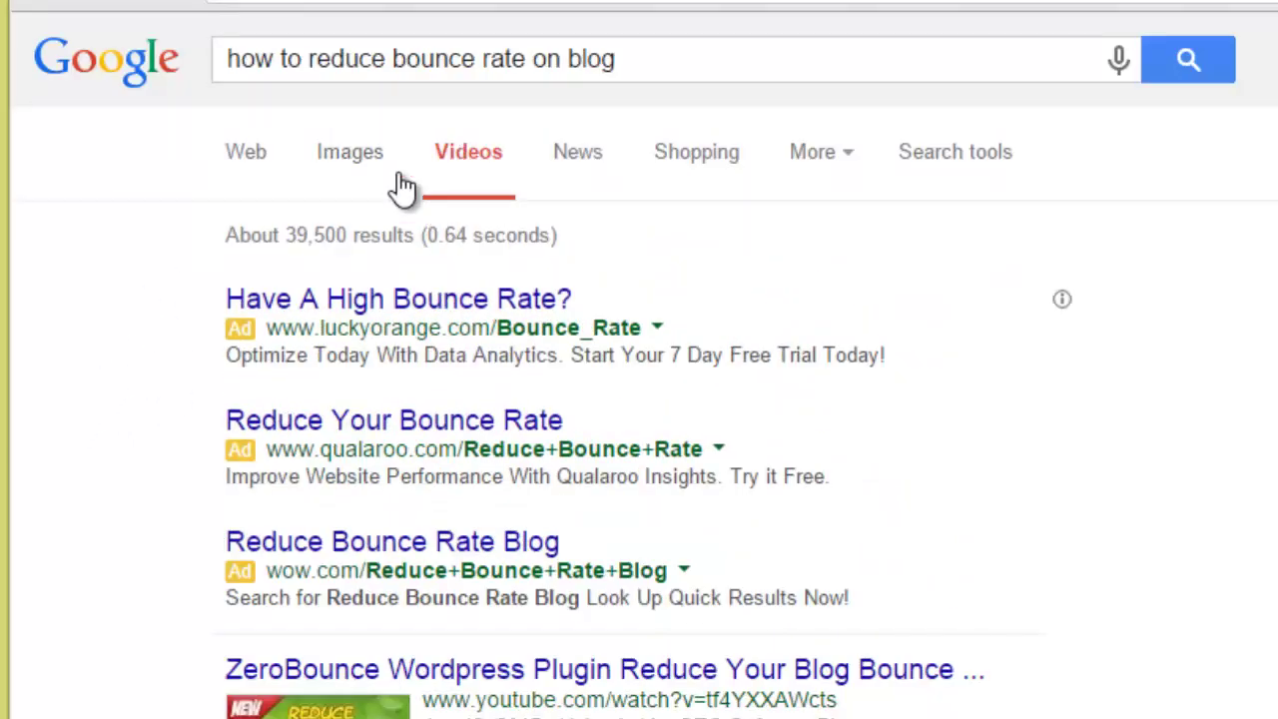
pyautogui.scroll(-5, 148, 400)
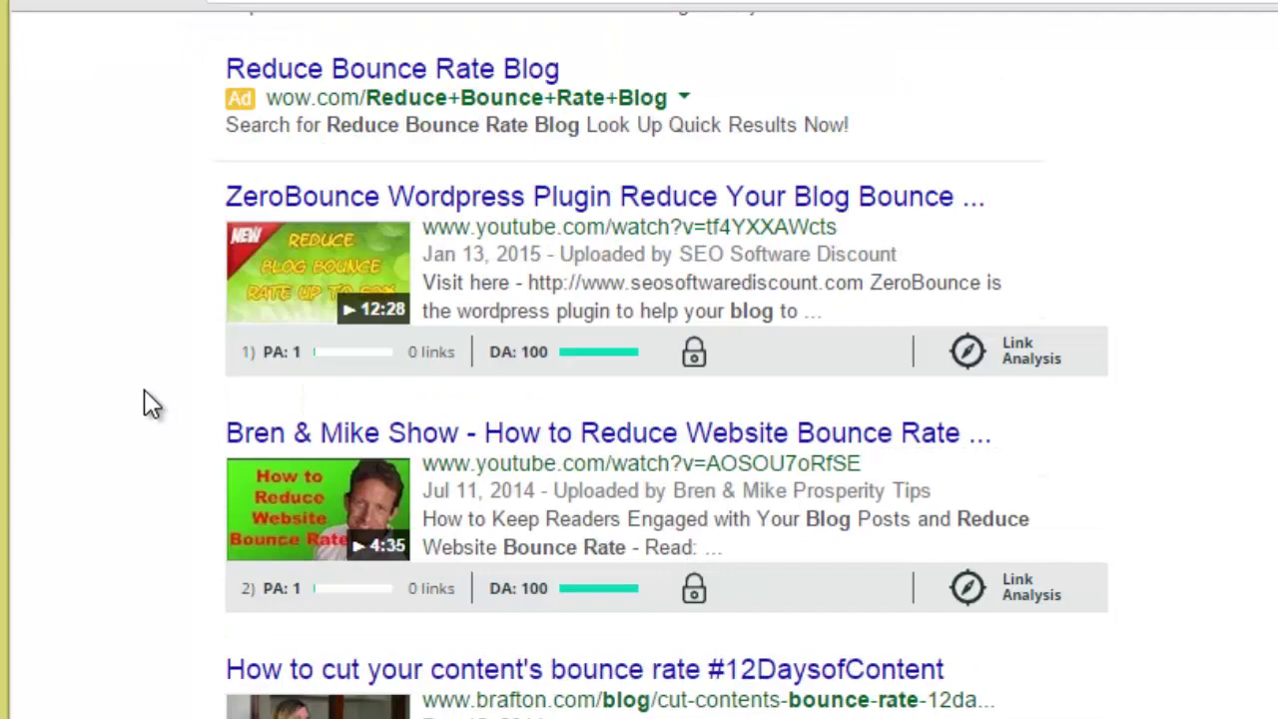
pyautogui.scroll(-9, 148, 402)
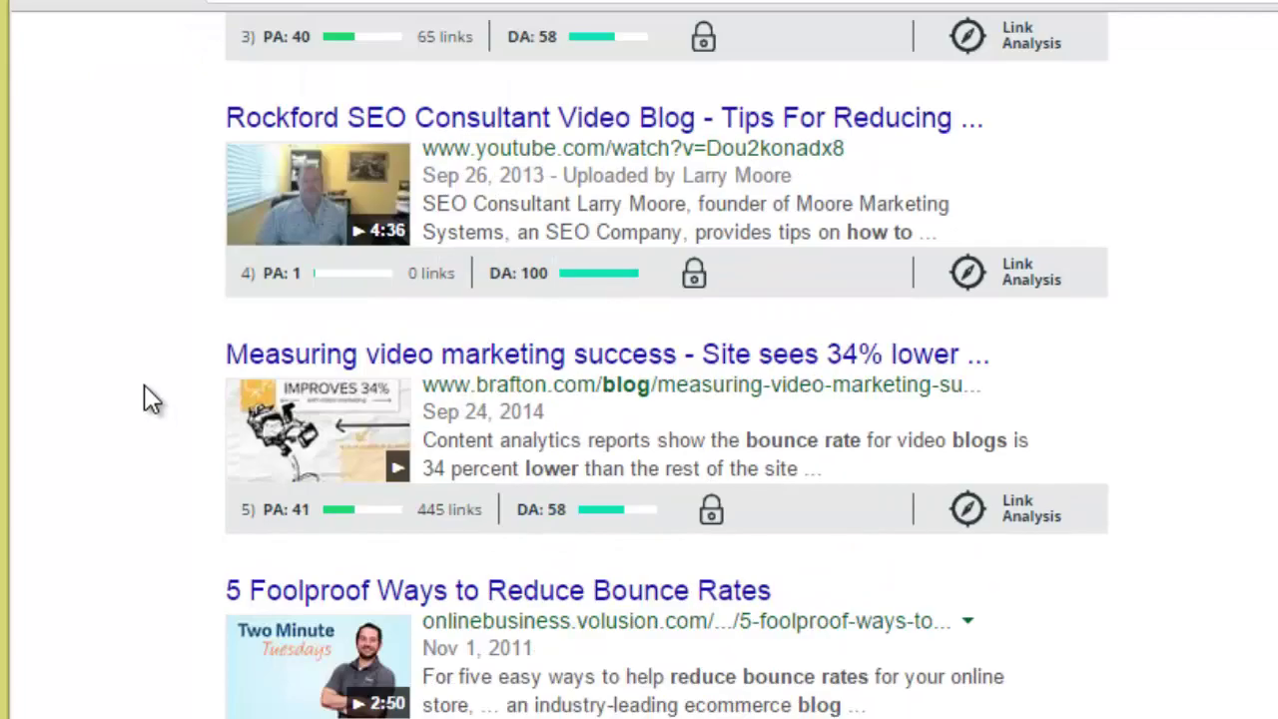
pyautogui.scroll(14, 148, 400)
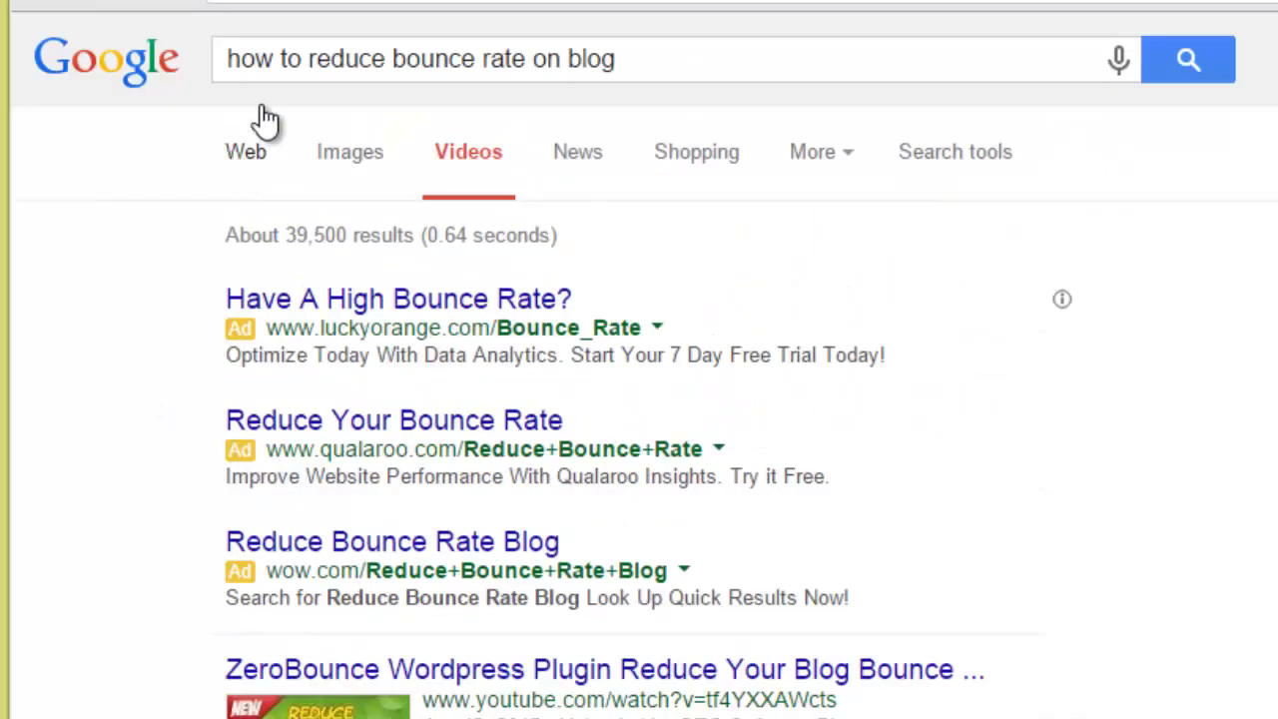
# Search videos for the exact phrase "how to reduce bounce rate", dropping 'on blog'.
pyautogui.click(226, 57)
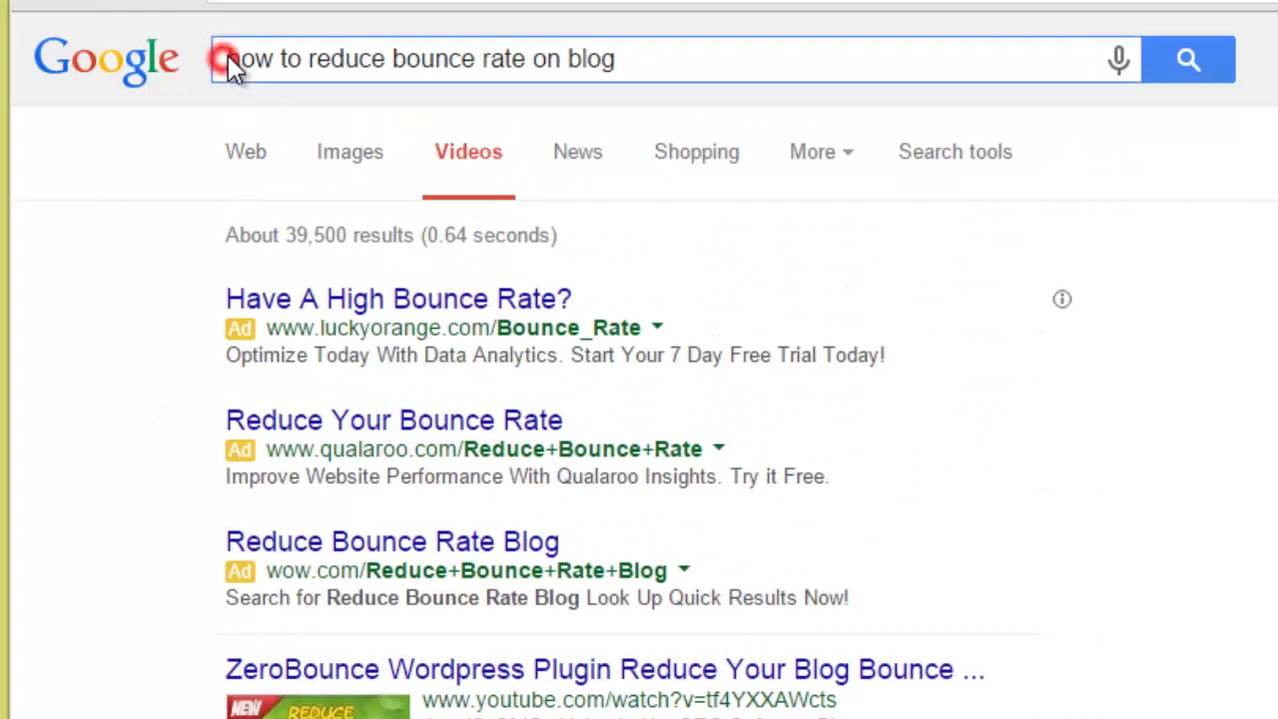
pyautogui.write('"')
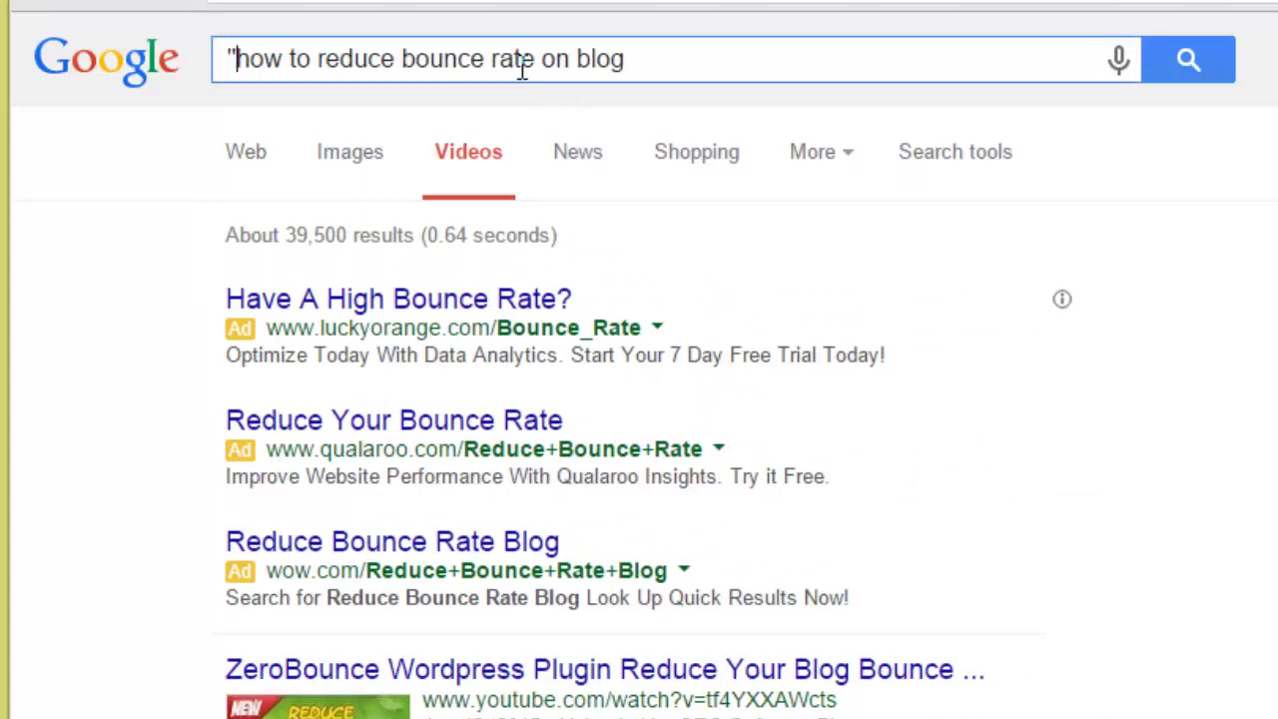
pyautogui.moveTo(536, 58); pyautogui.dragTo(839, 63)
pyautogui.write('"')
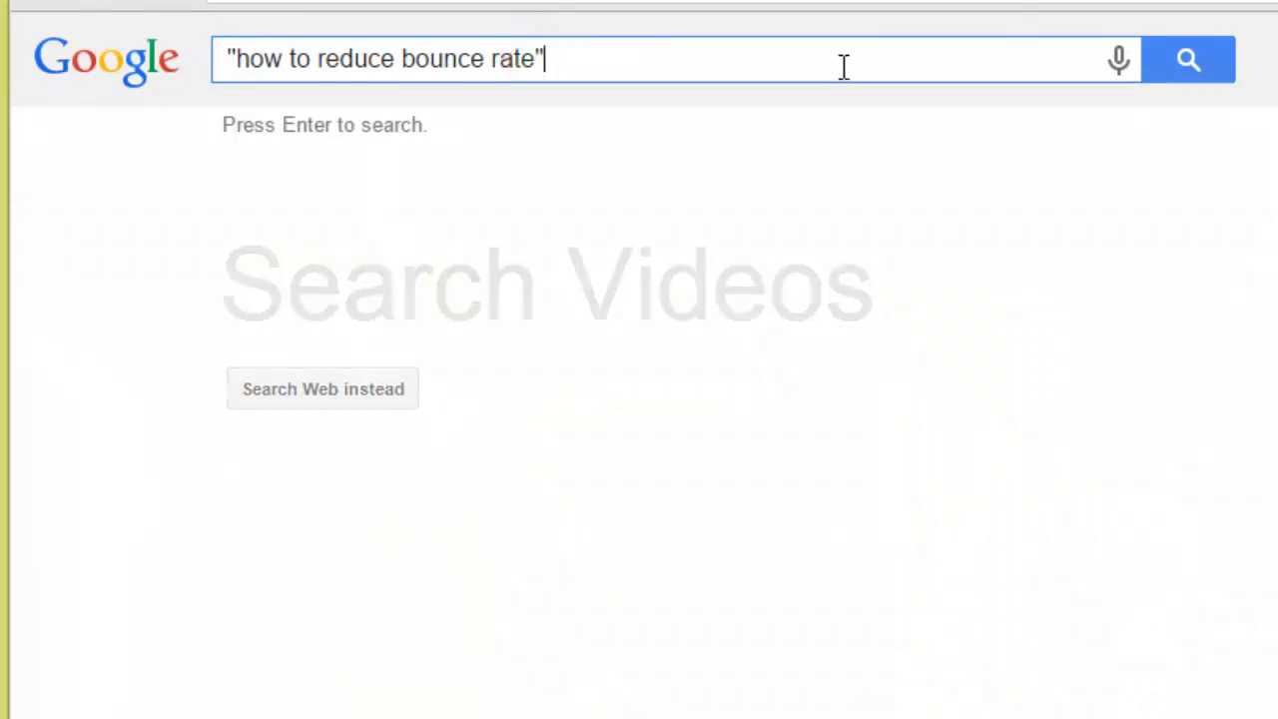
pyautogui.press('Return')
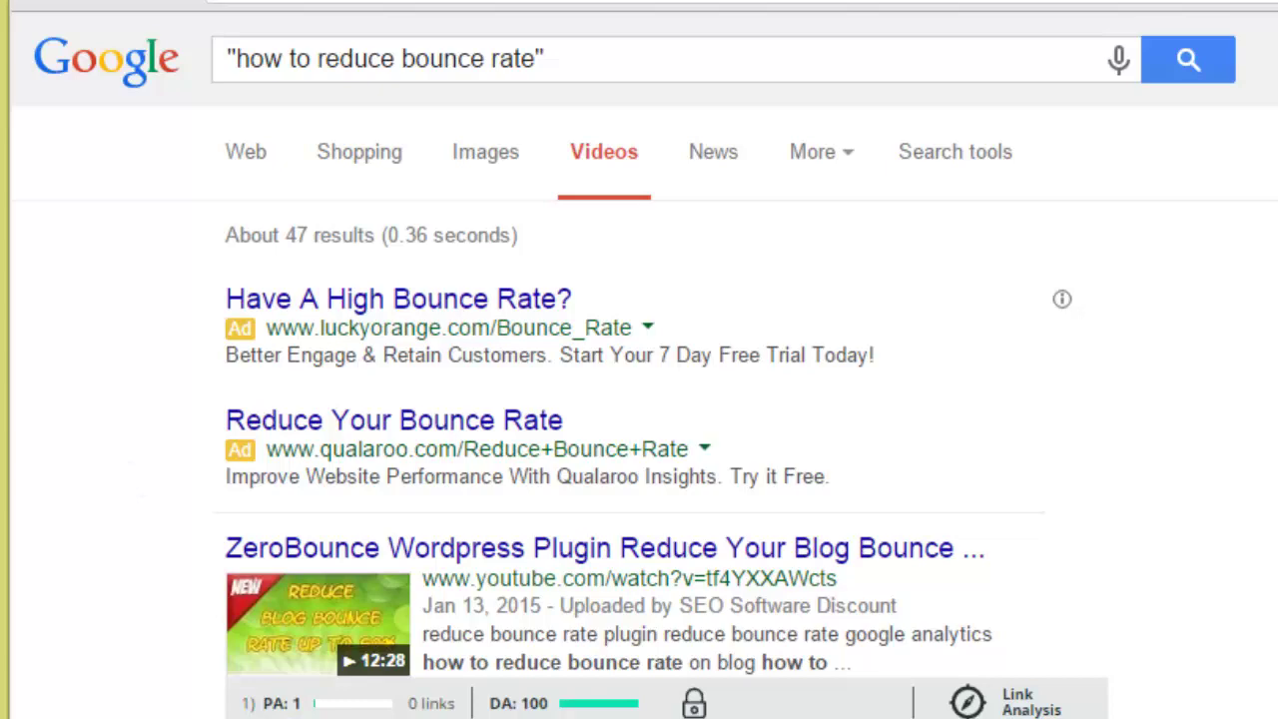
# Scroll through the roughly 47 exact-phrase video results, then return to Keyword Researcher.
pyautogui.scroll(-5, 80, 659)
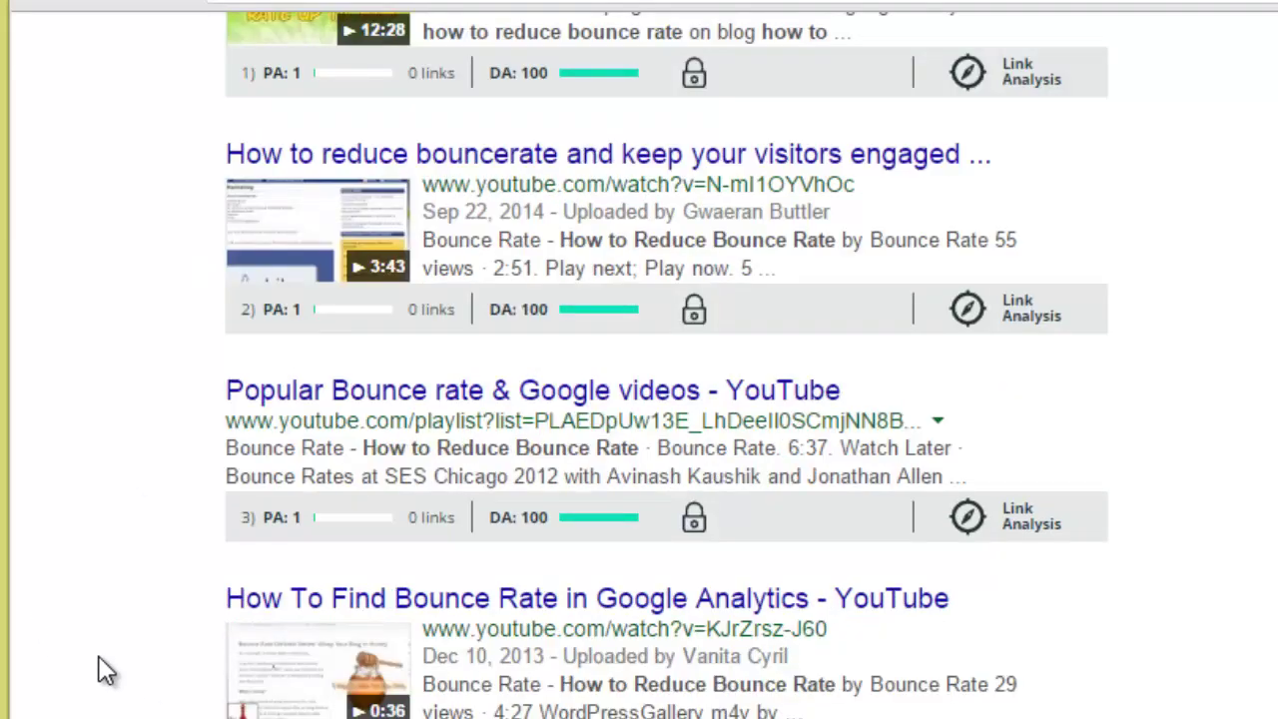
pyautogui.scroll(-8, 105, 671)
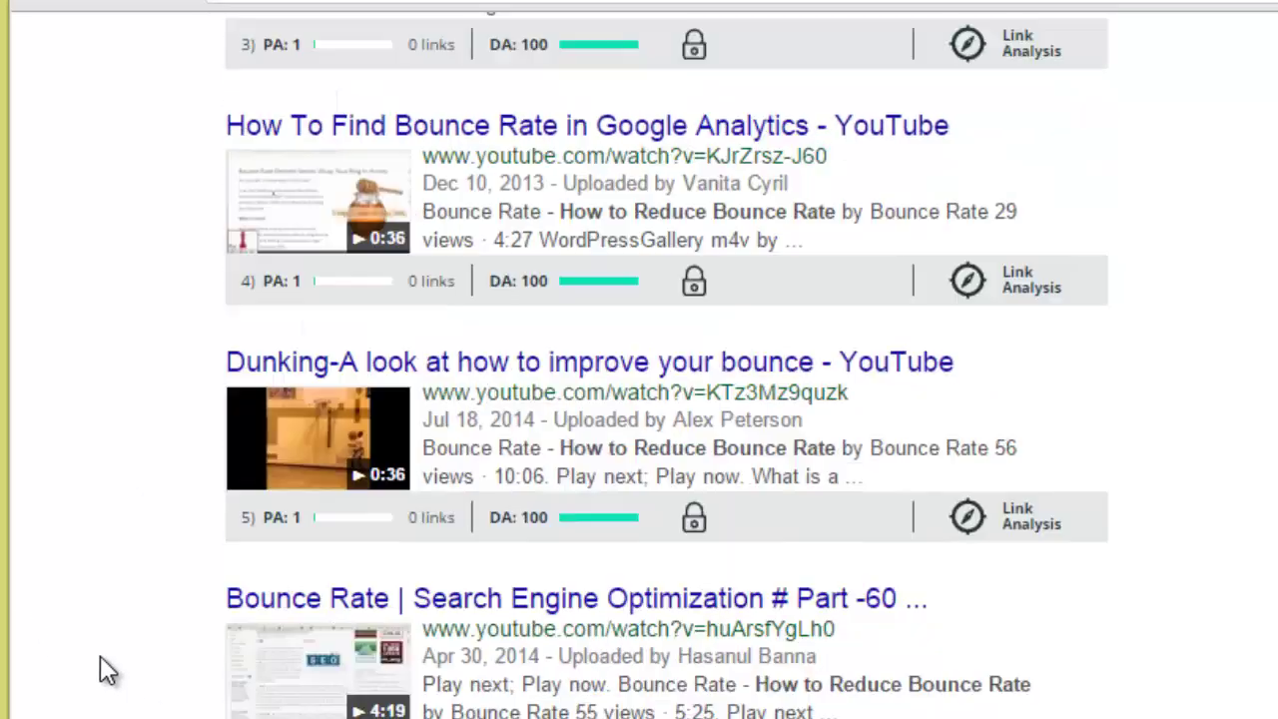
pyautogui.scroll(-9, 110, 669)
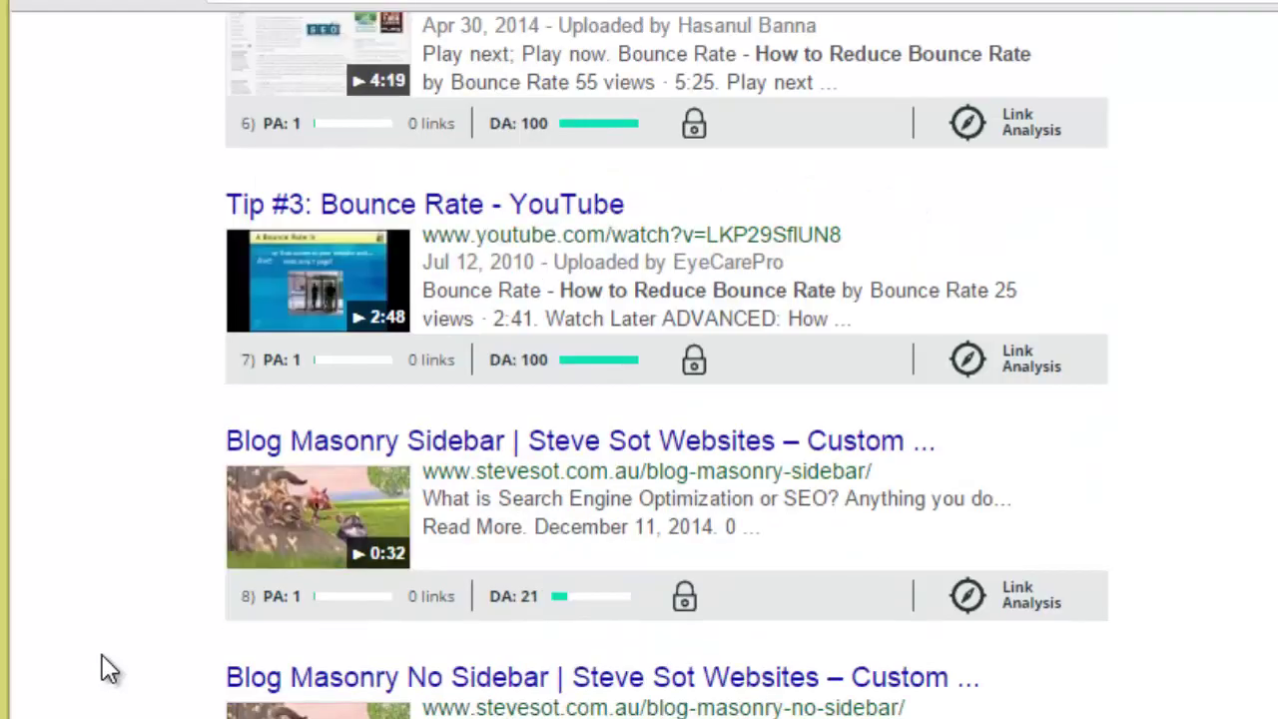
pyautogui.scroll(20, 110, 669)
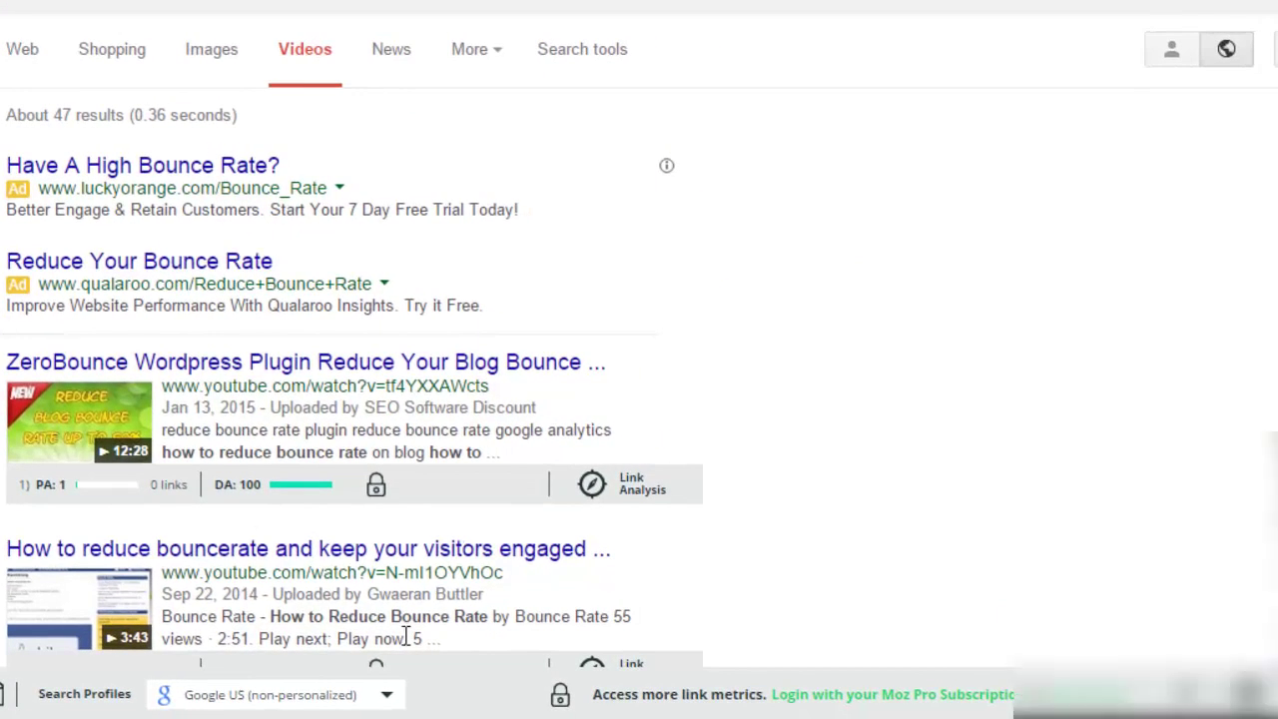
pyautogui.hotkey('alt', 'Tab')
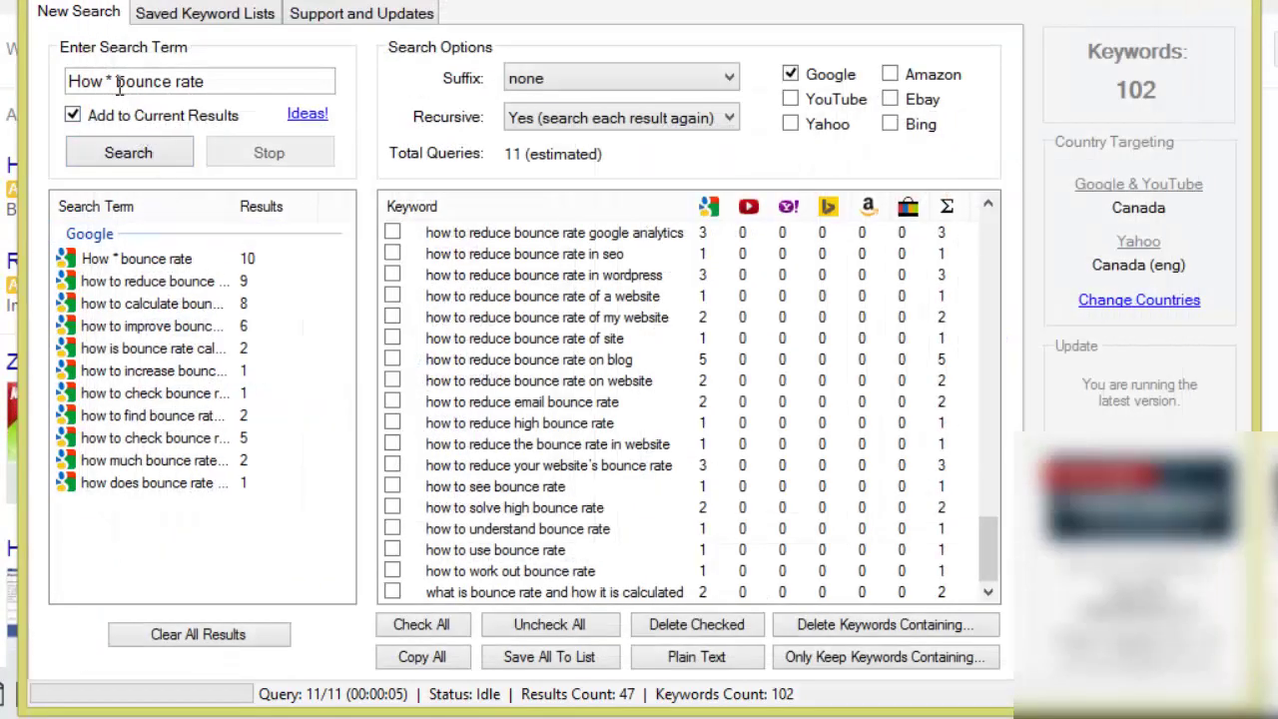
# Set the term to 'bounce rate' with YouTube, Yahoo and Bing added, Recursive No, Suffix a - z.
pyautogui.moveTo(117, 82); pyautogui.dragTo(69, 81)
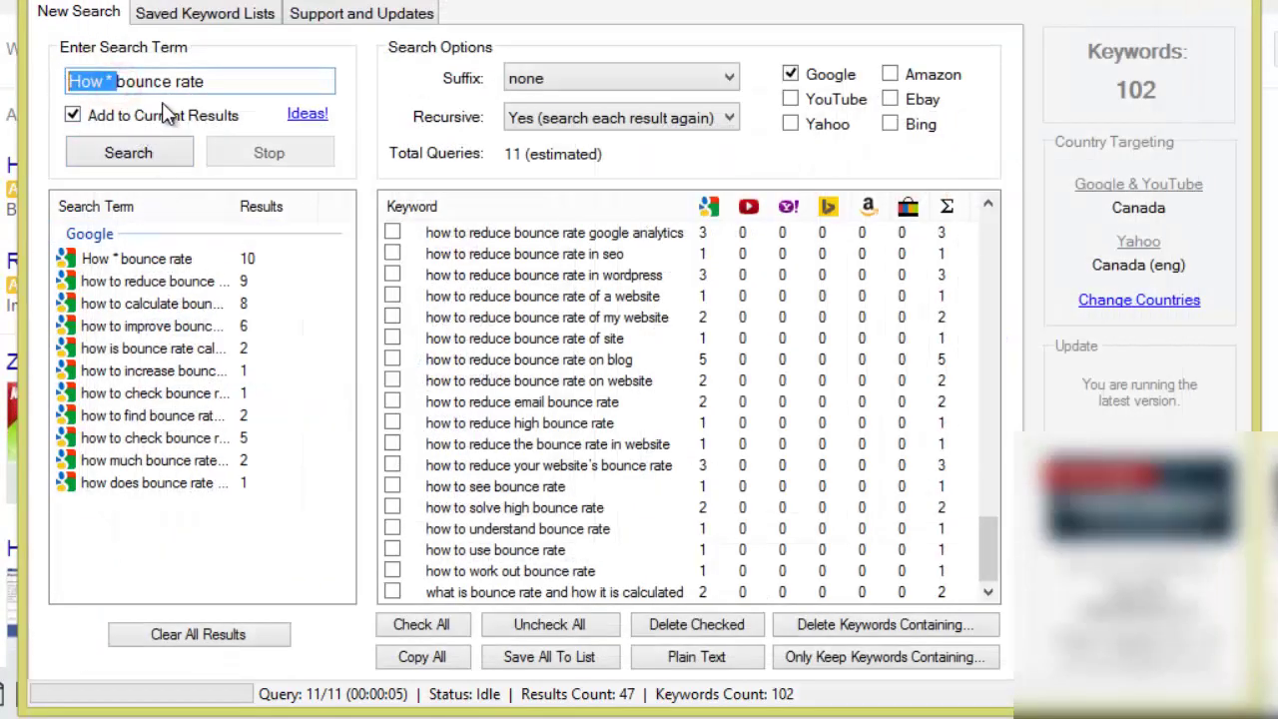
pyautogui.press('BackSpace')
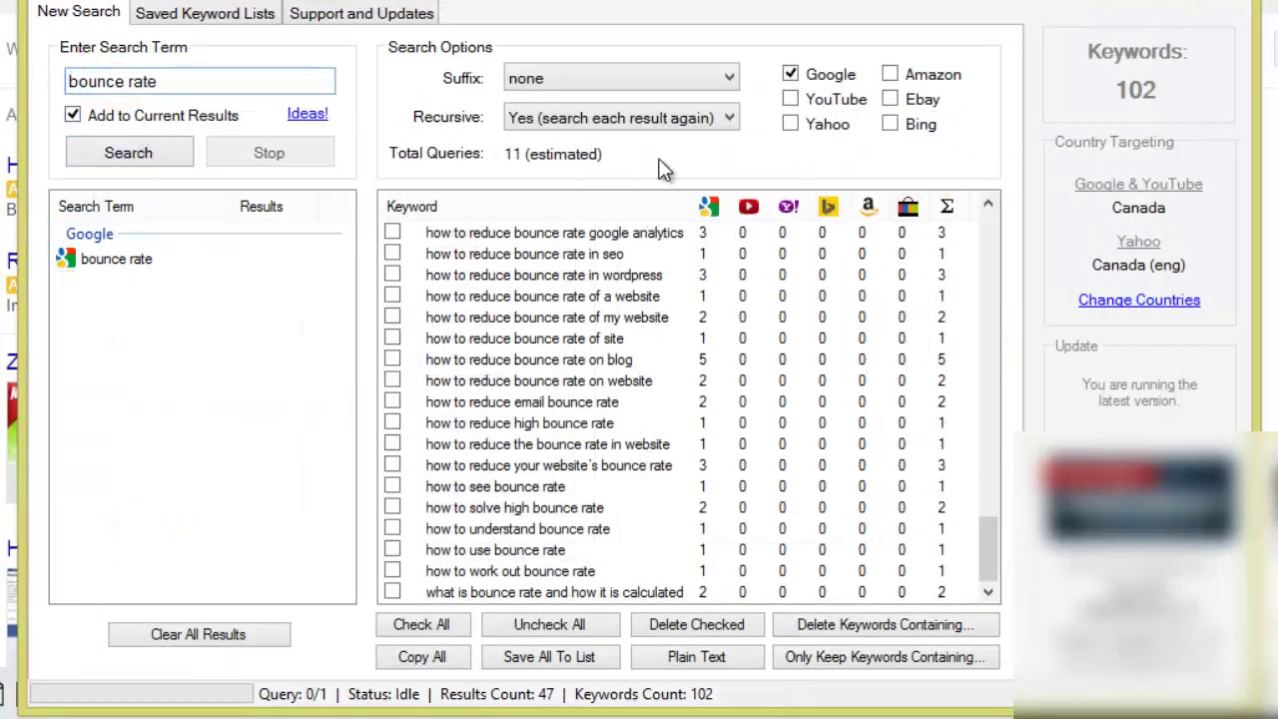
pyautogui.click(791, 99)
pyautogui.click(790, 124)
pyautogui.click(889, 125)
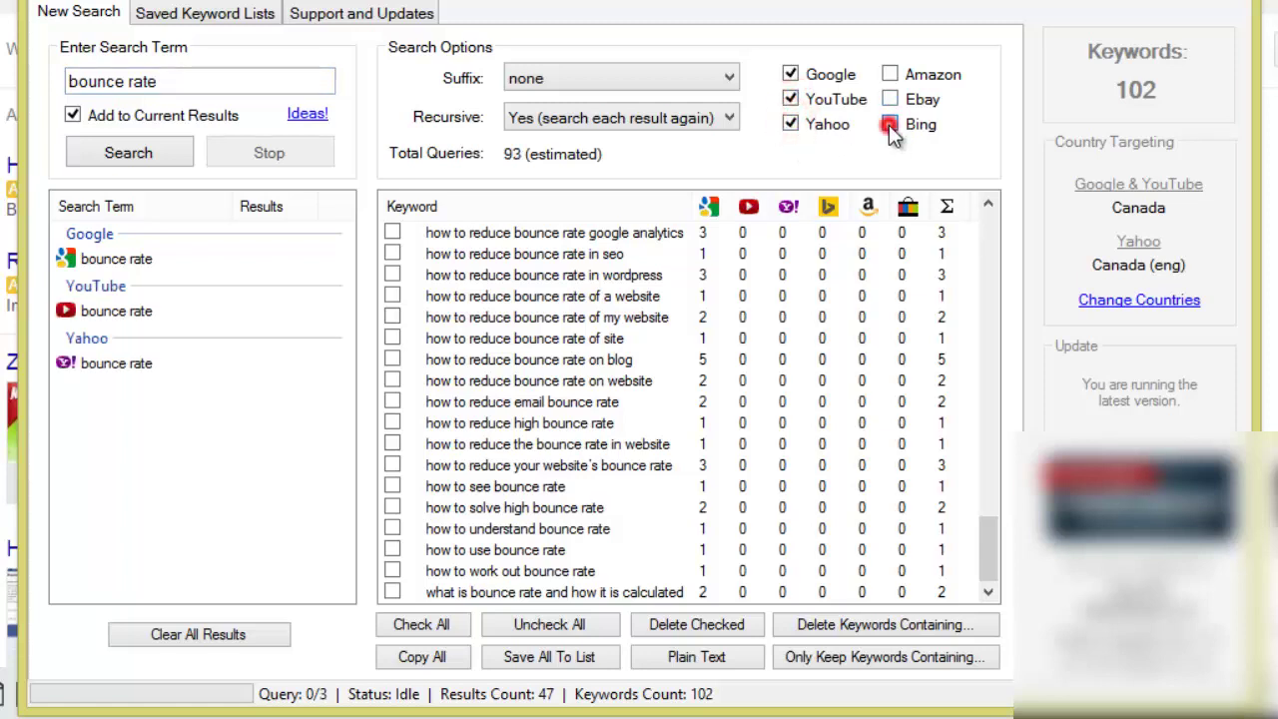
pyautogui.click(599, 117)
pyautogui.click(597, 137)
pyautogui.click(579, 80)
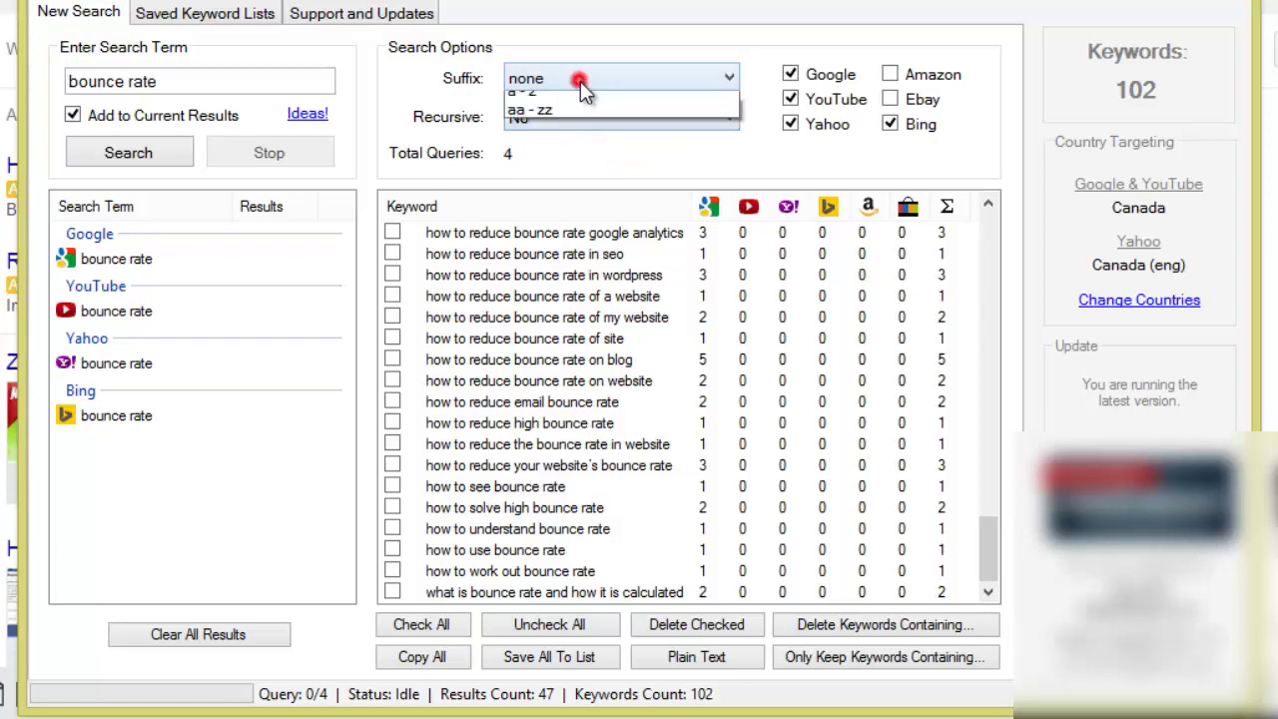
pyautogui.click(575, 121)
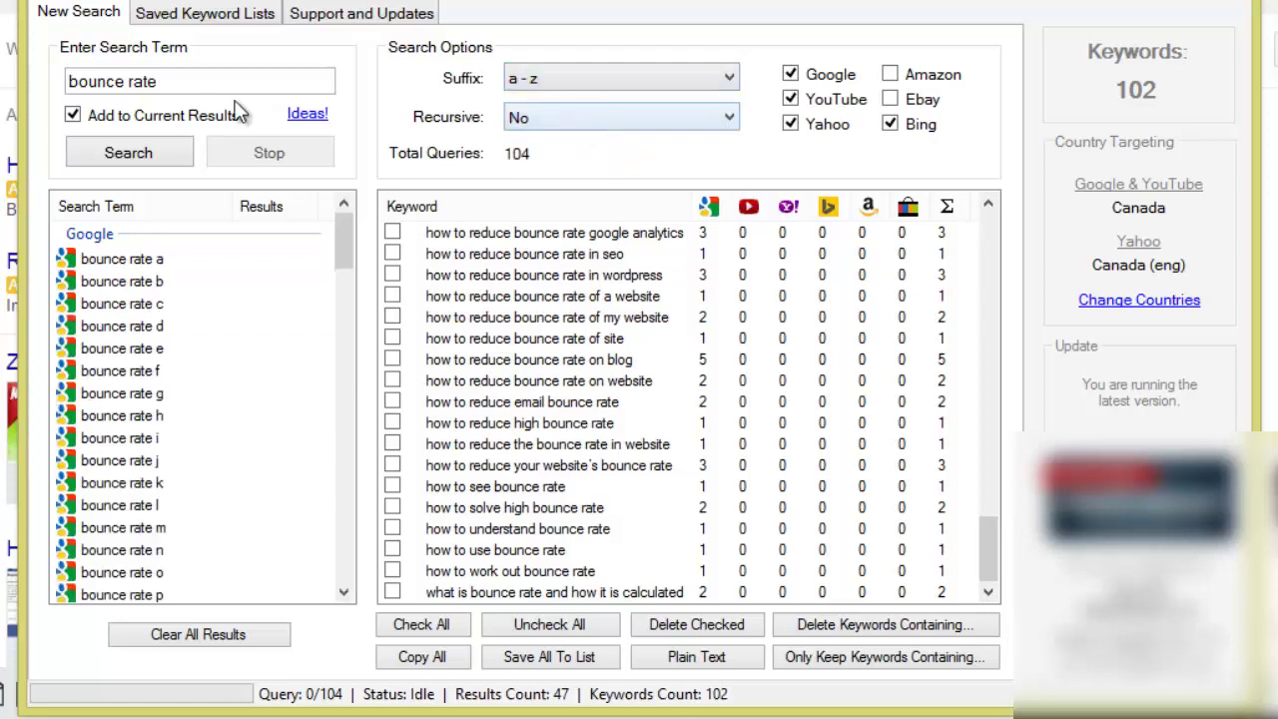
# Run the 104-query a–z bounce rate search, collecting 216 keywords.
pyautogui.click(129, 152)
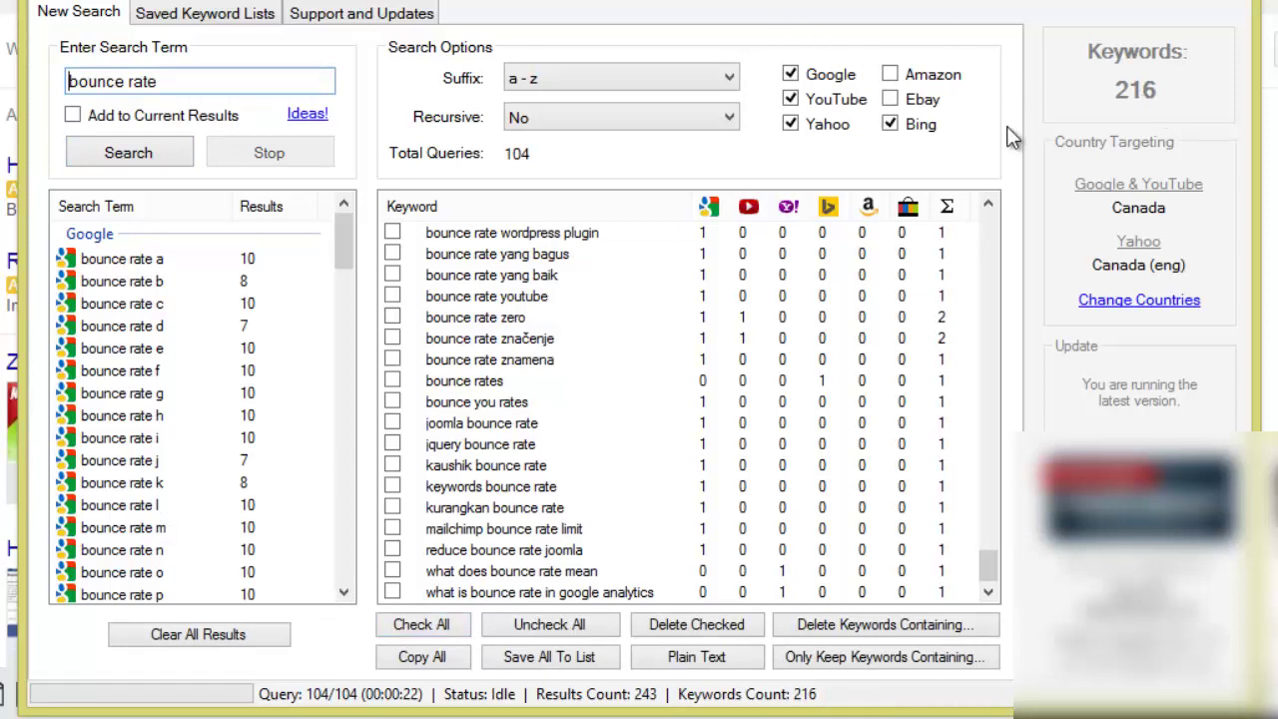
pyautogui.click(178, 81)
# Replace the search term with 'make money'.
pyautogui.moveTo(162, 81); pyautogui.dragTo(27, 62)
pyautogui.write('make money')
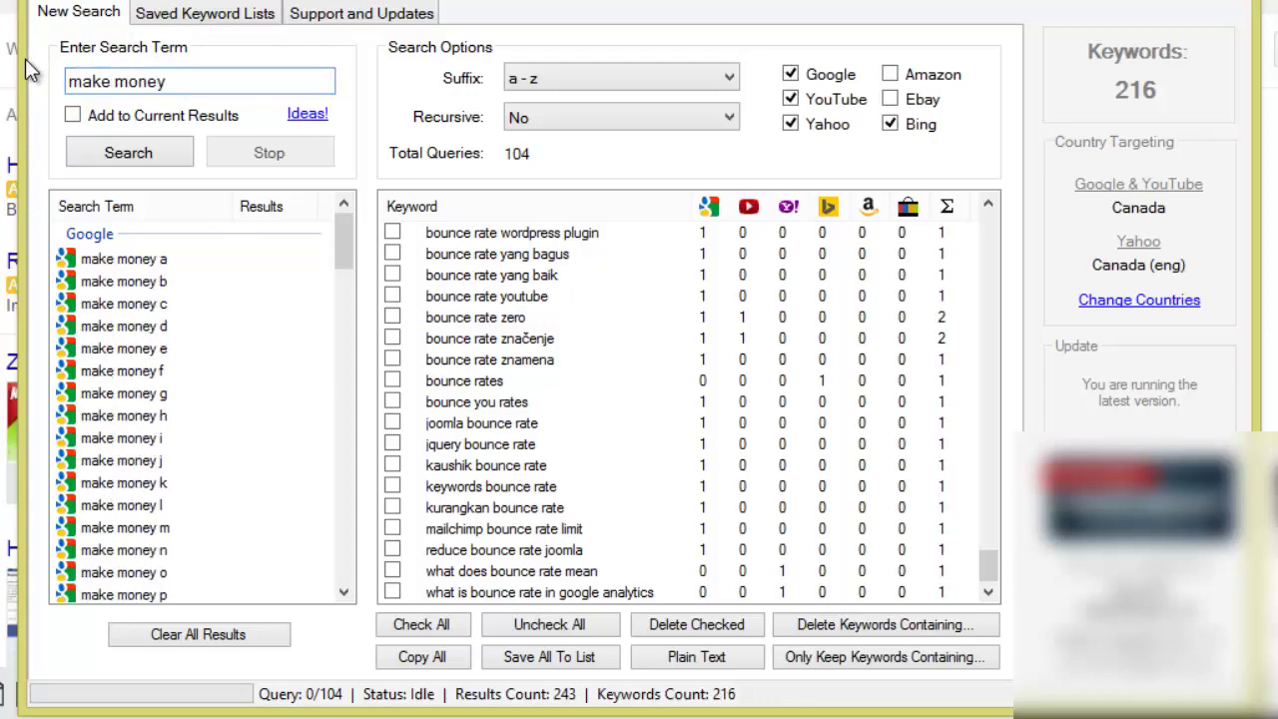